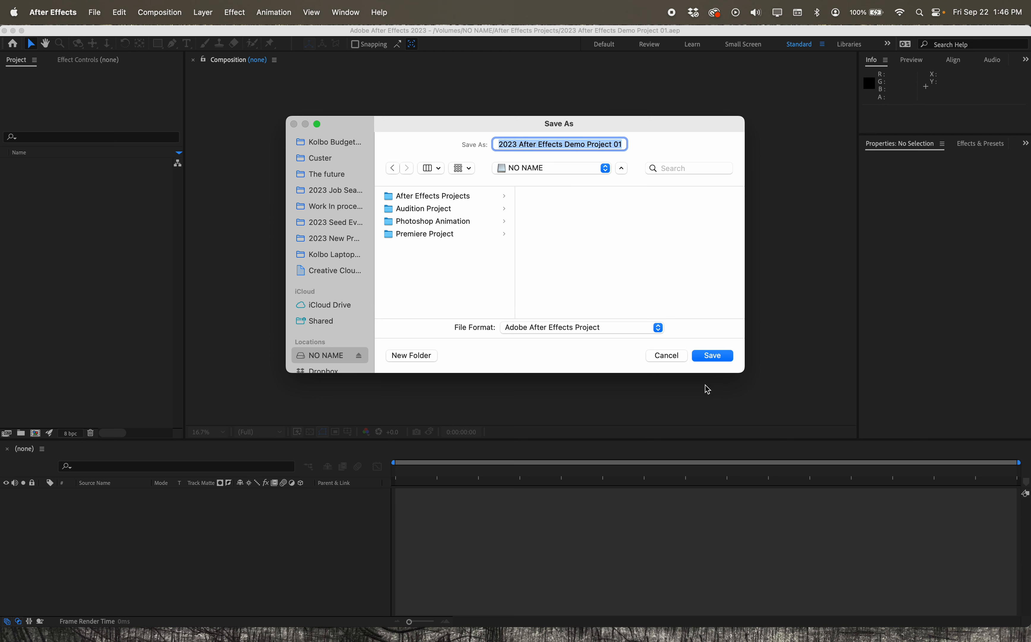
- Save the project under the name 2023 After Effects Demo Project 01
left_click(697, 359)
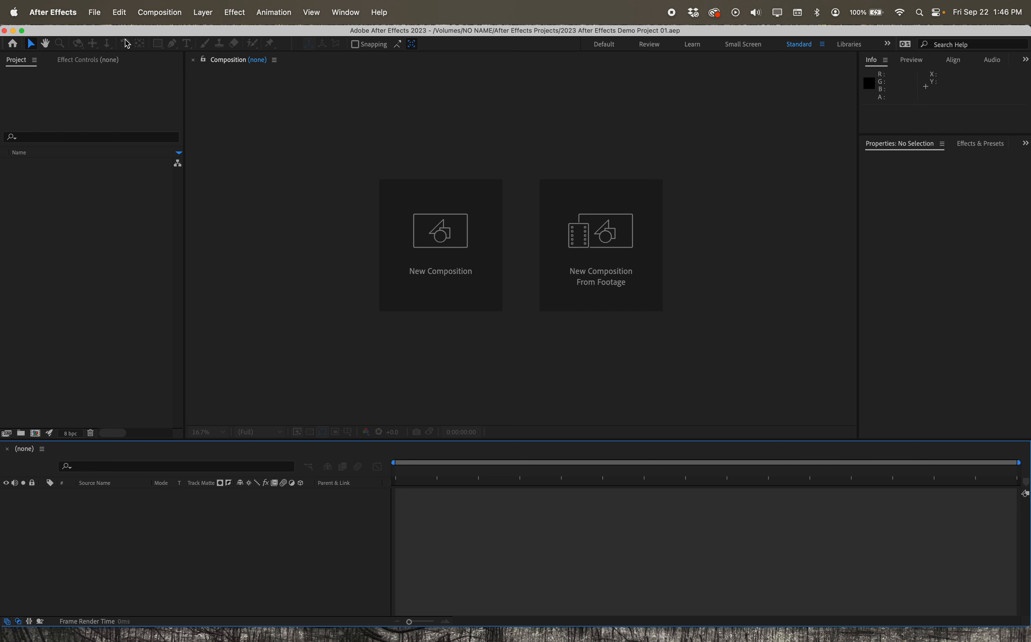
- Examine the project settings for video rendering and effects, time display style, color, audio and expressions without applying changes
left_click(70, 17)
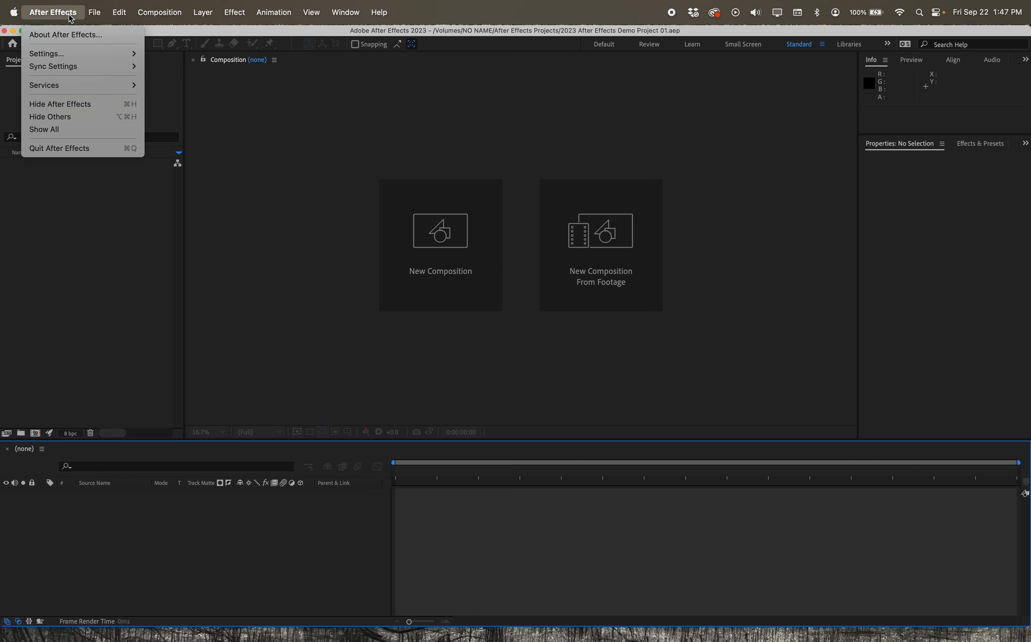
mouse_move(94, 15)
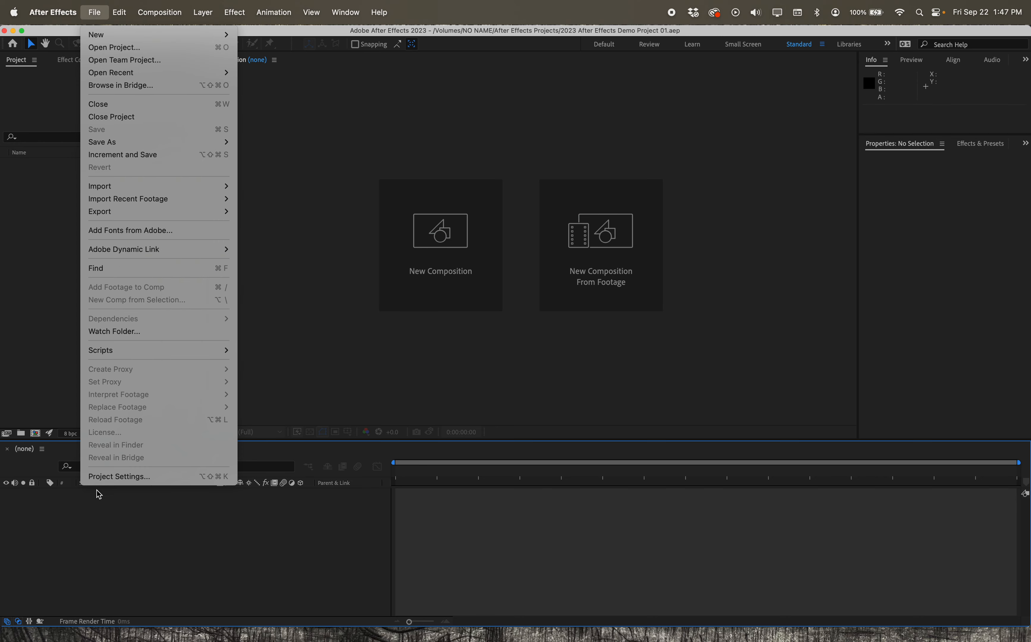
left_click(108, 479)
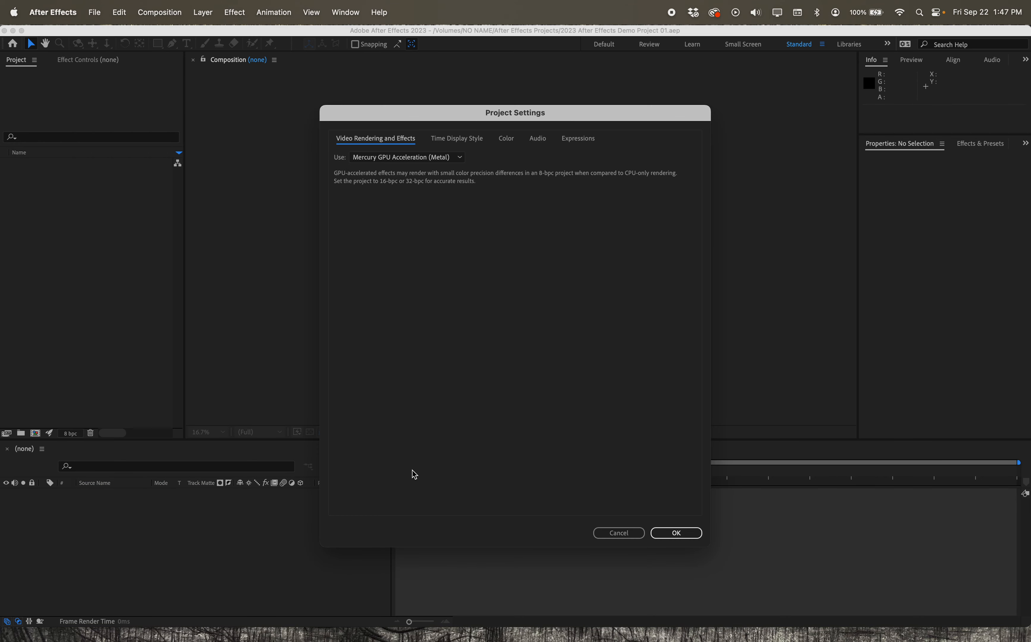
left_click(424, 157)
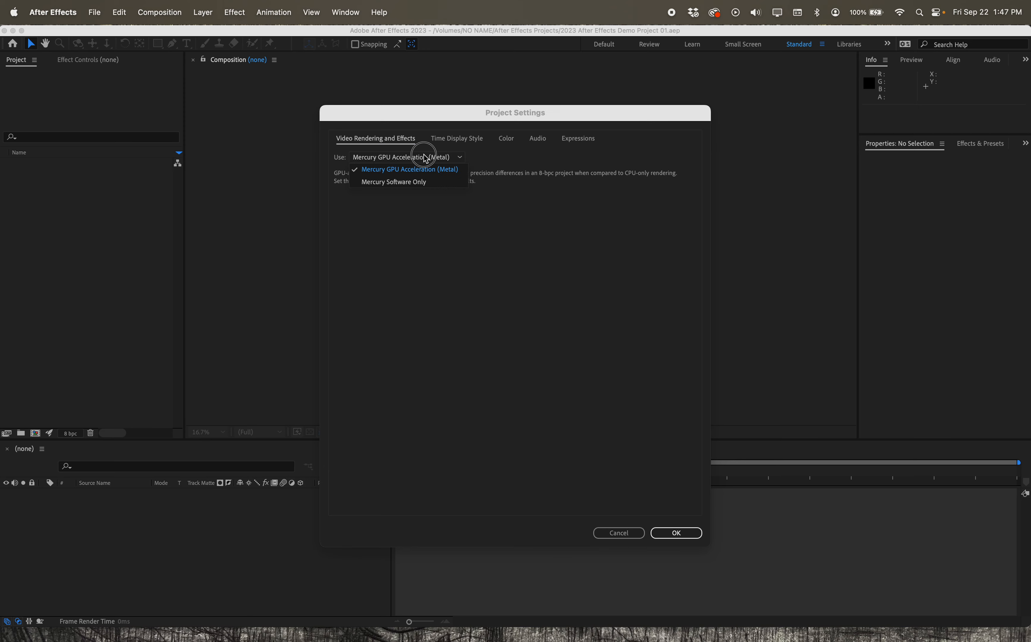
left_click(437, 138)
left_click(505, 138)
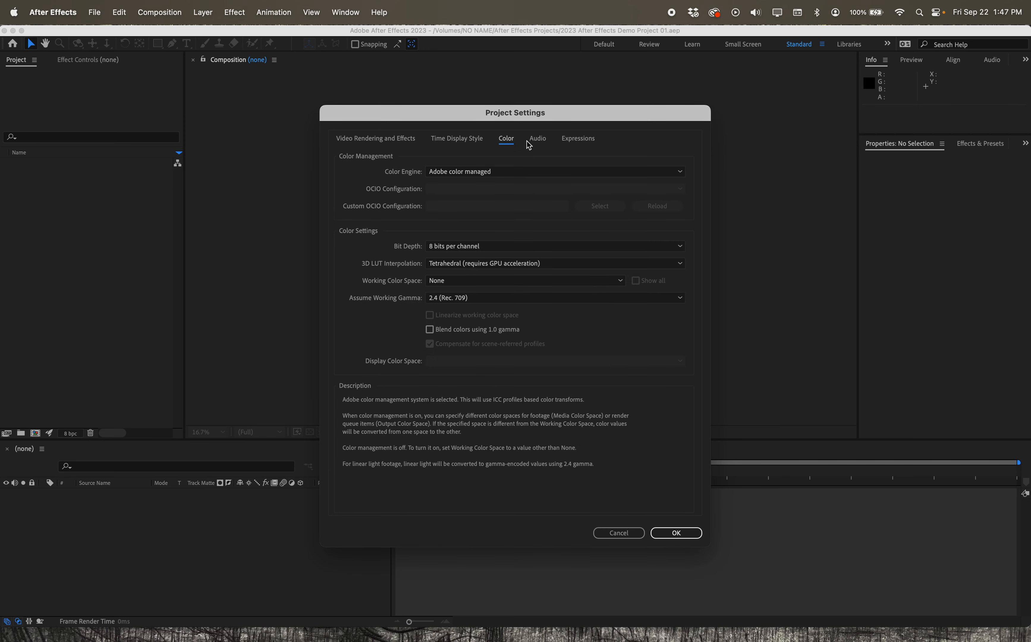
left_click(539, 143)
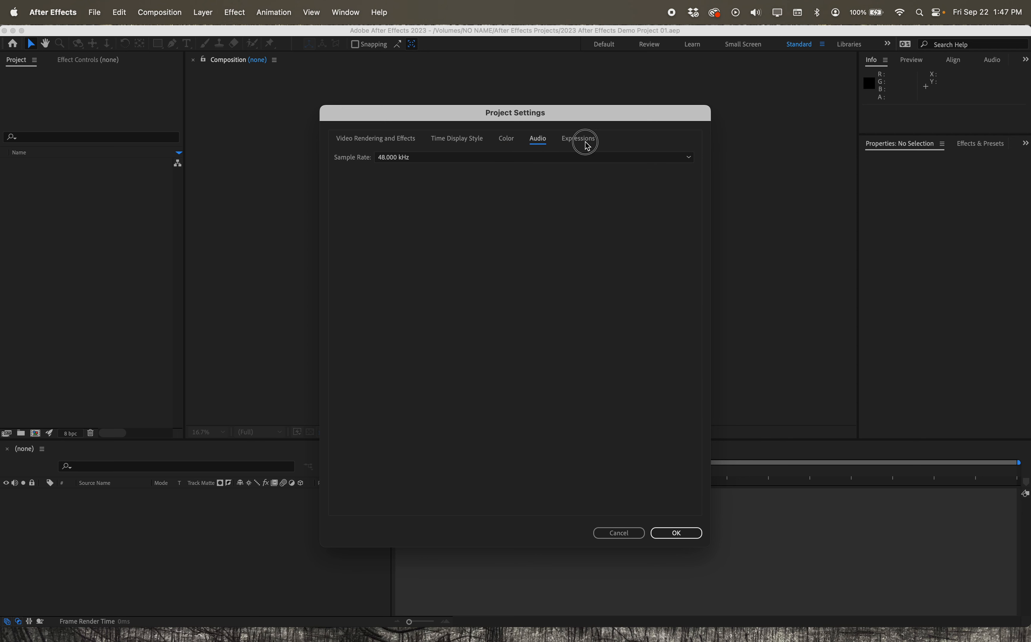
left_click(588, 145)
left_click(370, 140)
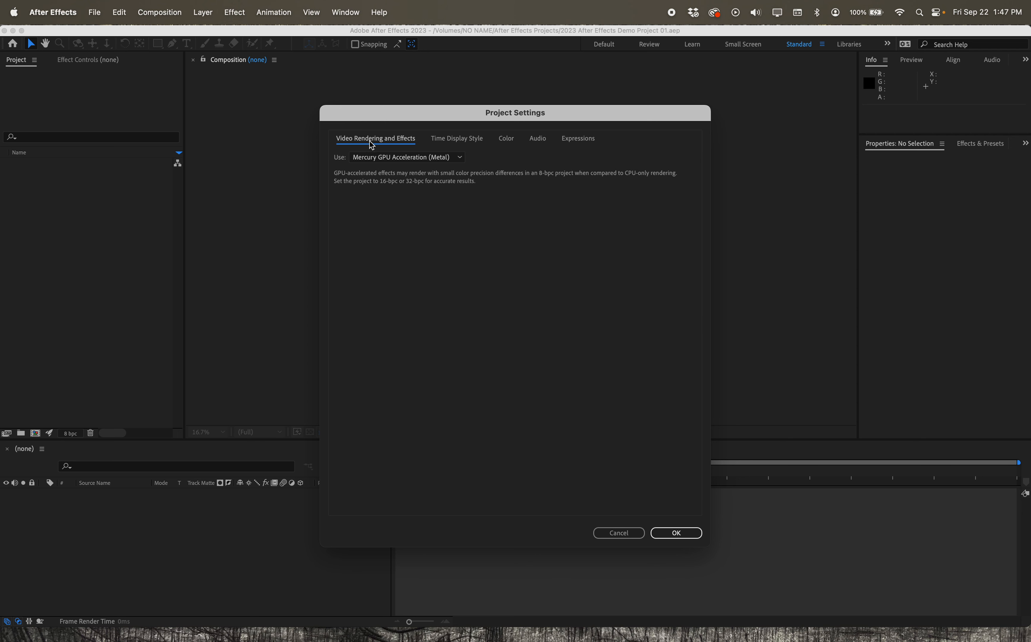
left_click(623, 535)
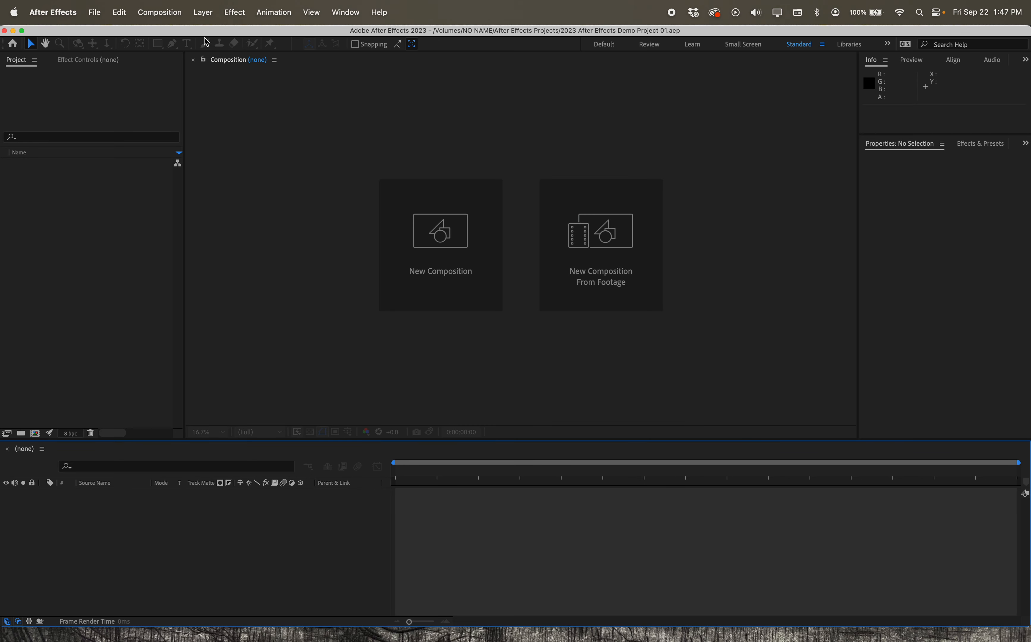
- Set the RAM reserved for other applications to 3 GB in the Memory & Performance preferences
left_click(96, 14)
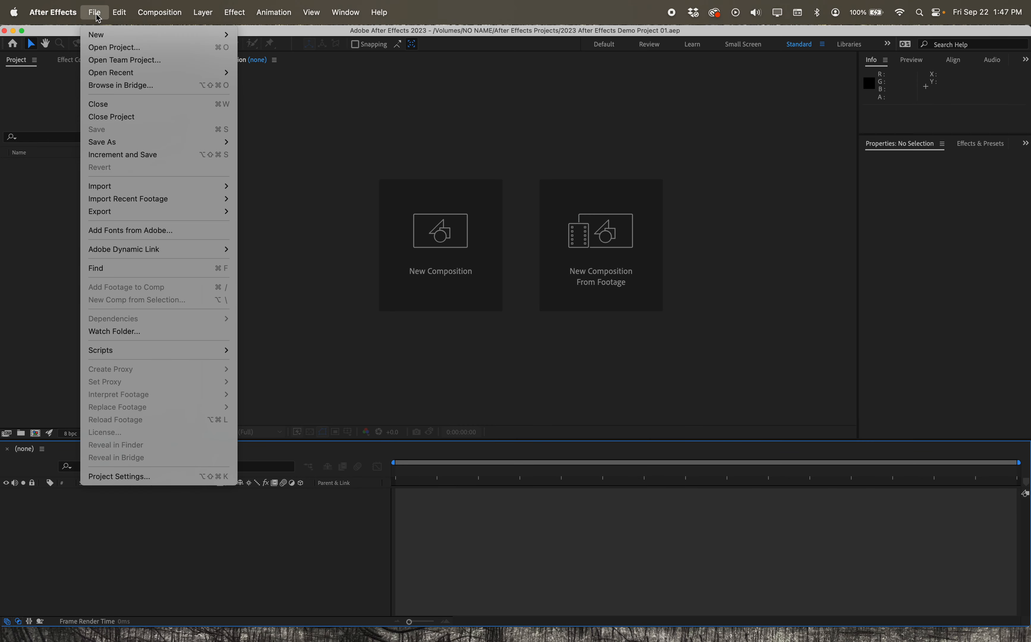
mouse_move(60, 17)
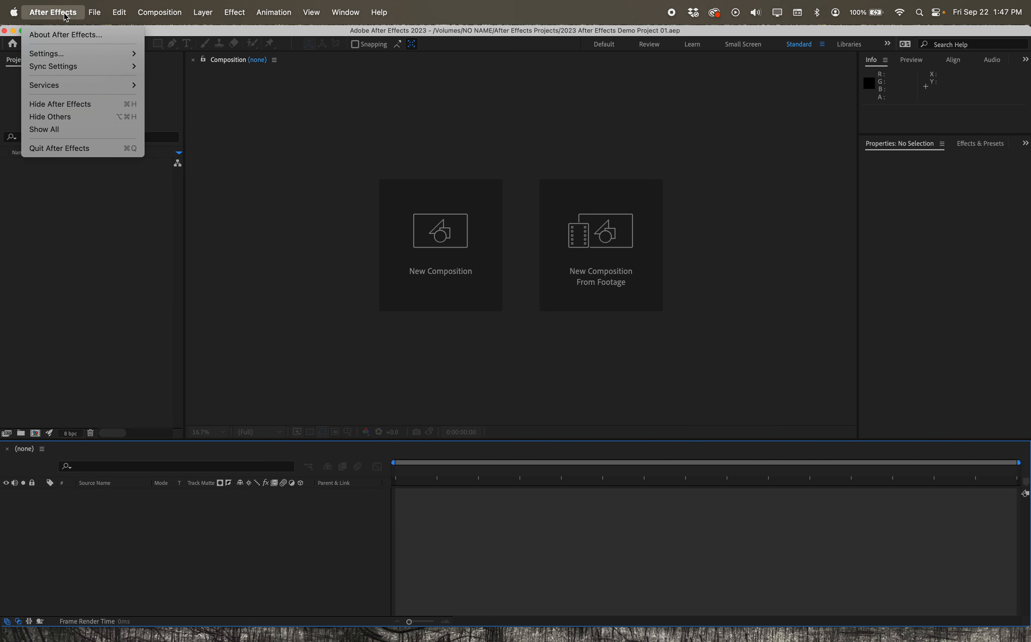
mouse_move(120, 14)
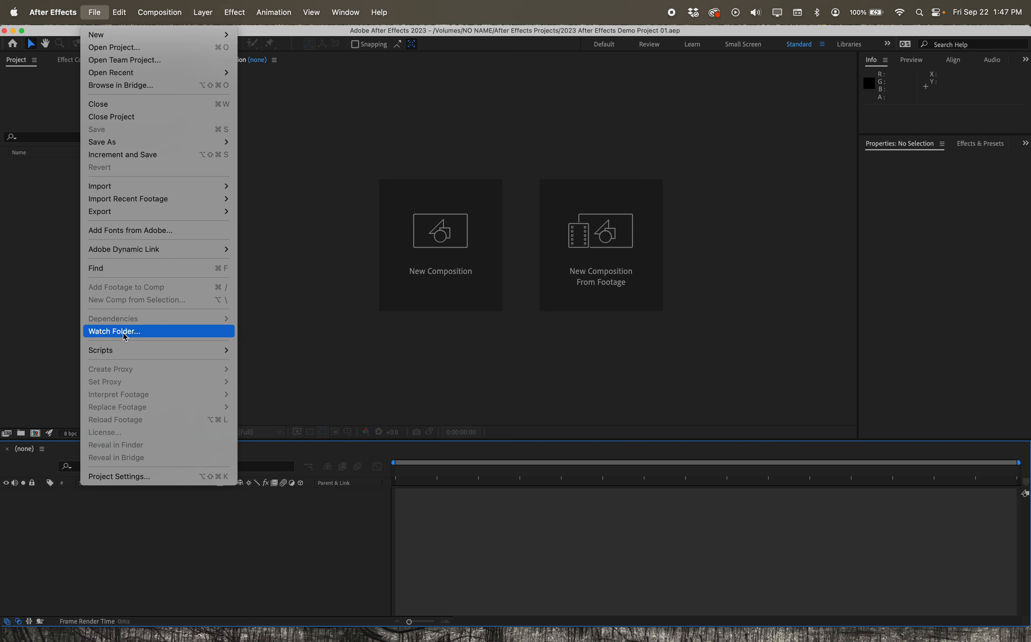
mouse_move(146, 73)
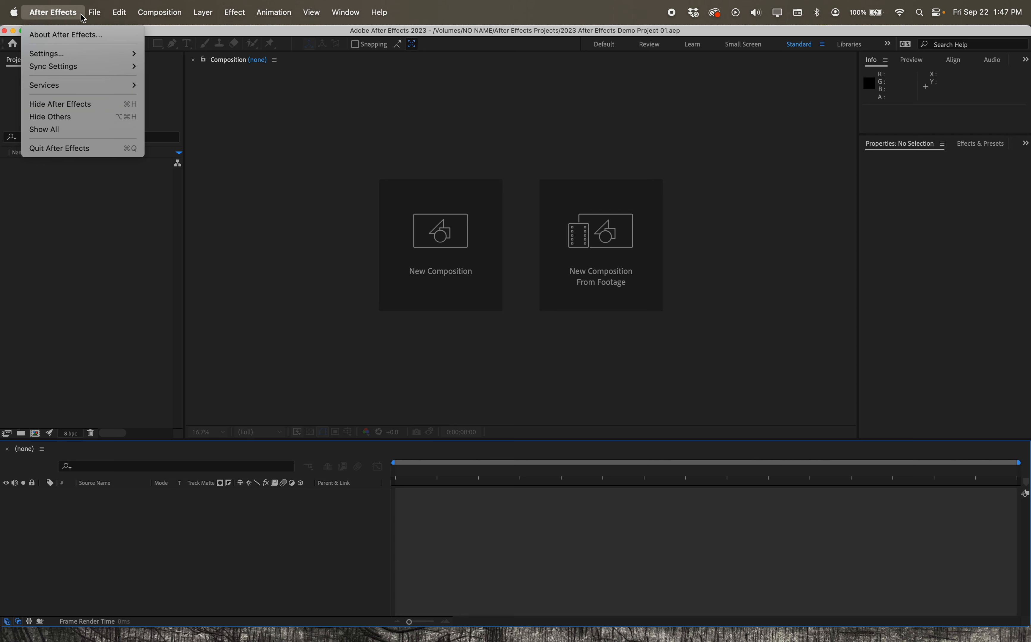
mouse_move(77, 52)
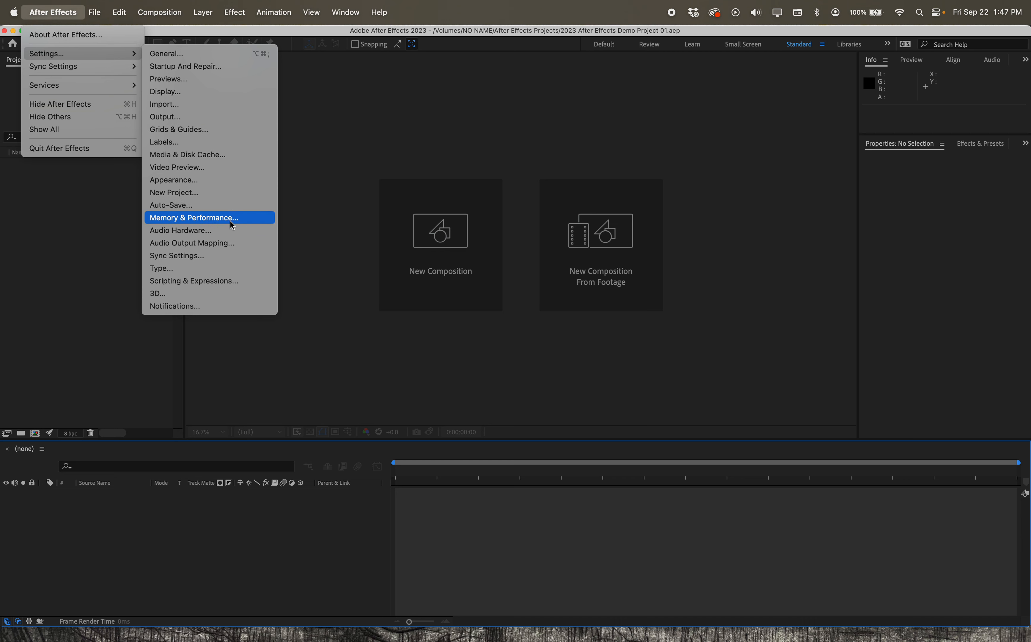
left_click(222, 221)
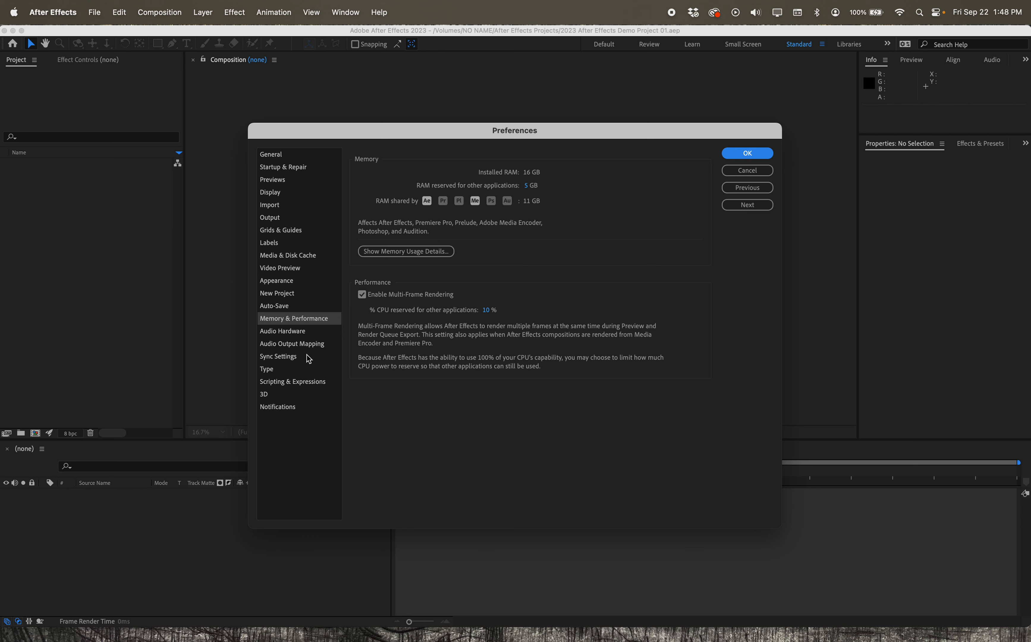
left_click_drag(526, 186, 516, 185)
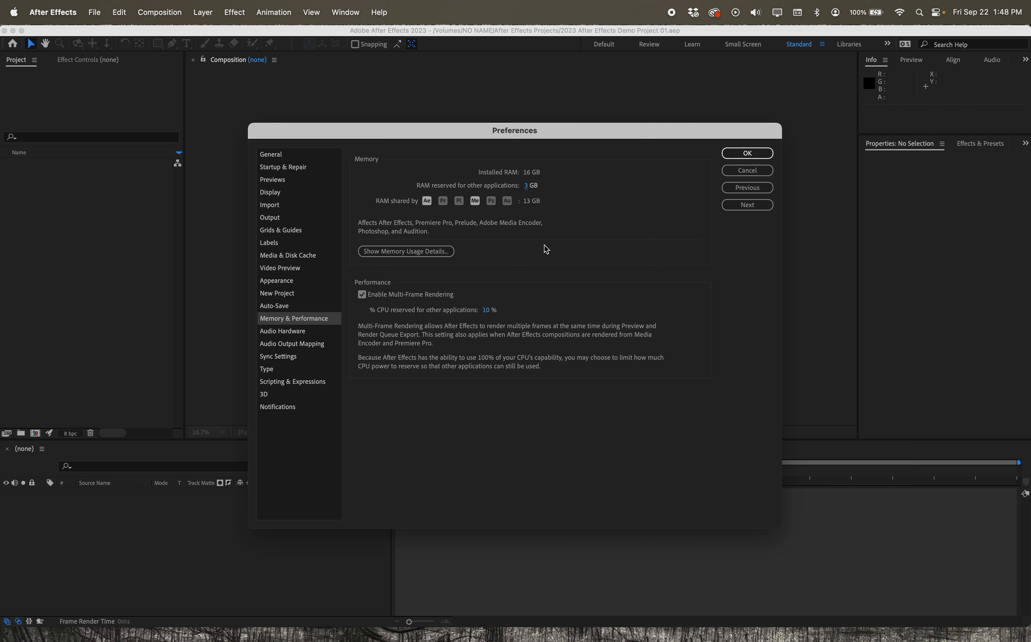
- Review the General, Startup & Repair, Previews, Import and Display preferences, and accept the preference changes
left_click(271, 155)
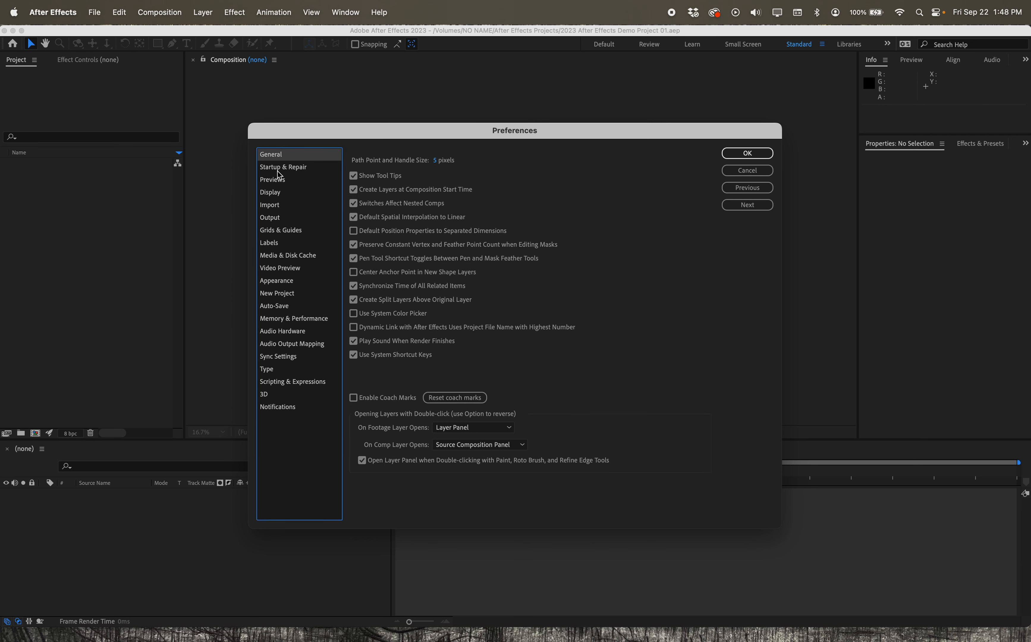
left_click(295, 168)
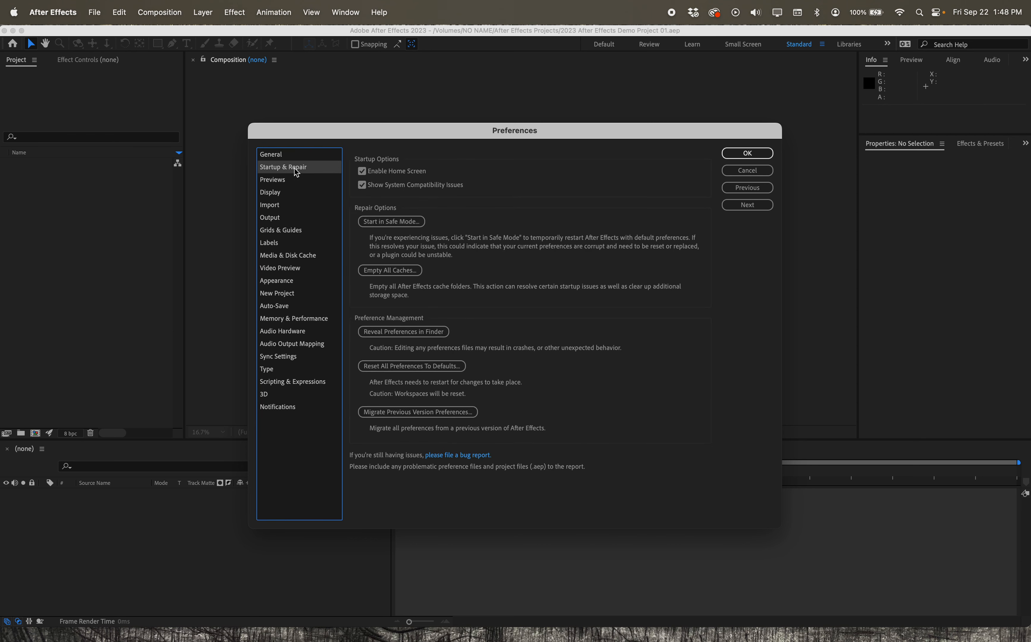
left_click(296, 183)
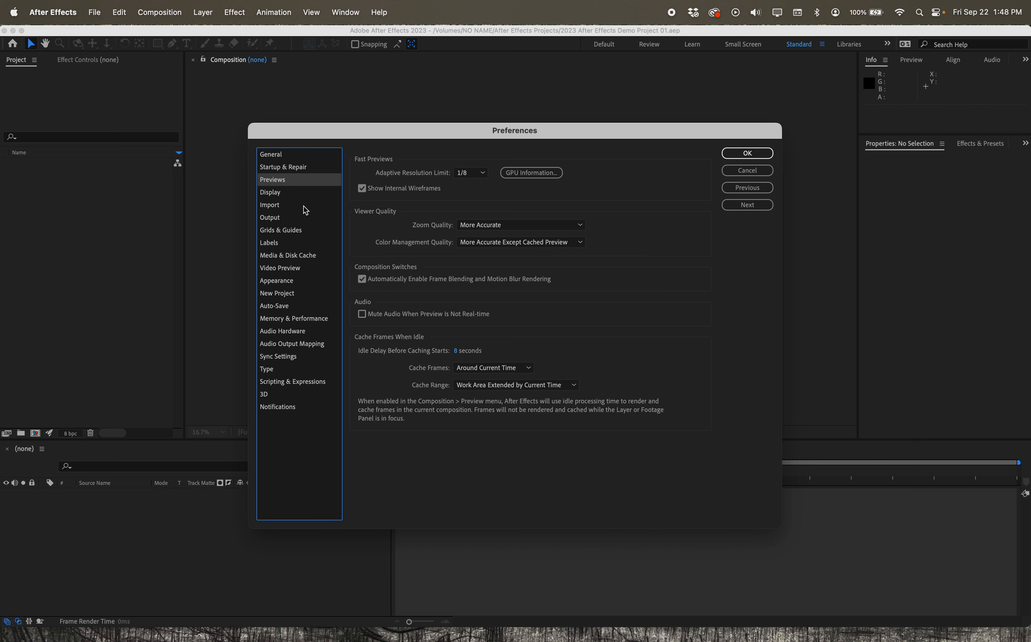
left_click(298, 207)
left_click(301, 194)
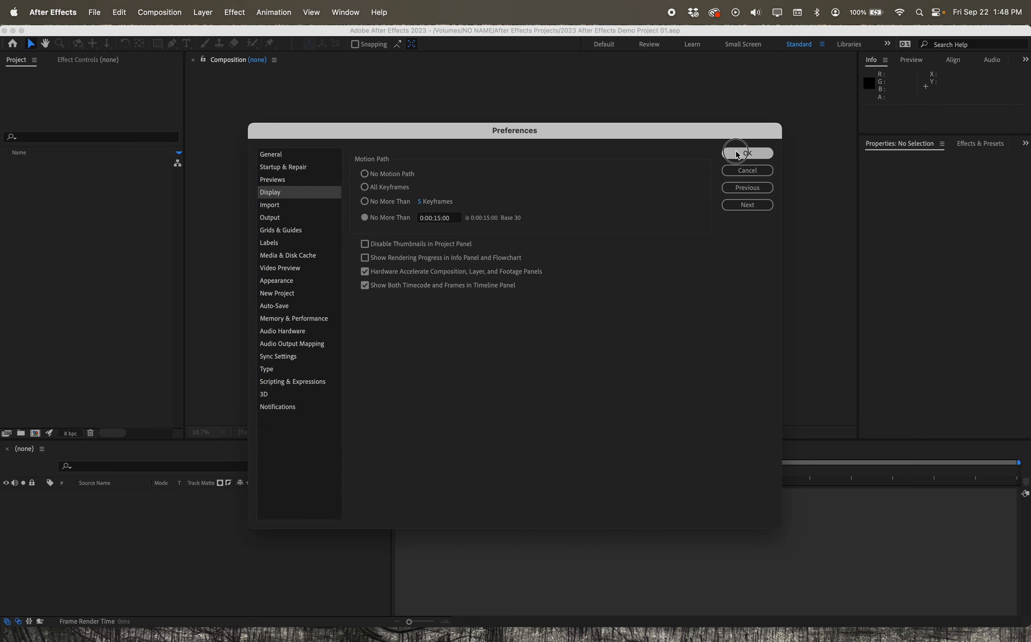
left_click(748, 154)
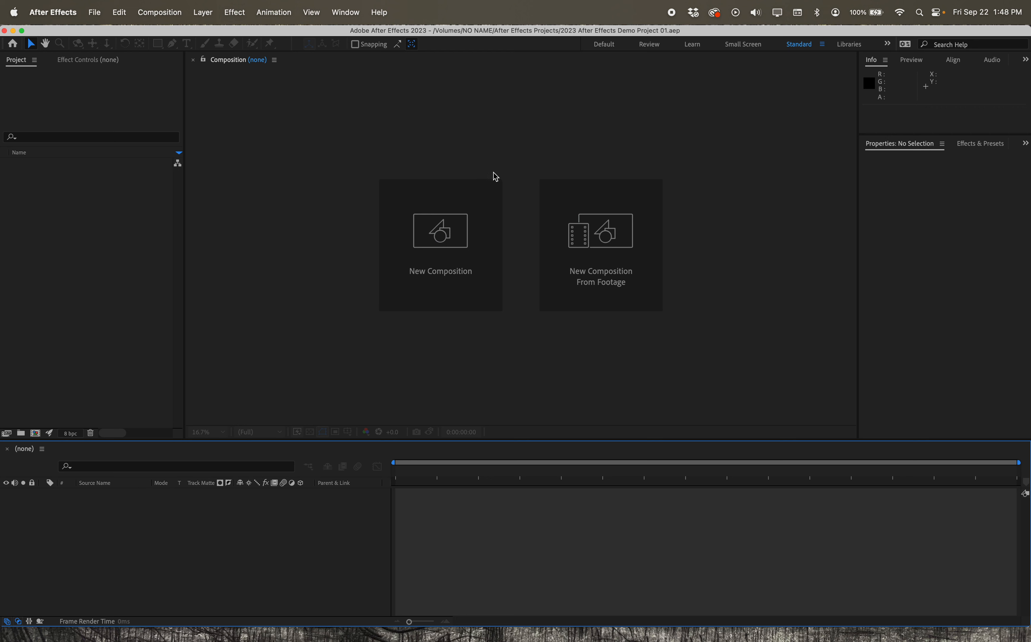
left_click(97, 13)
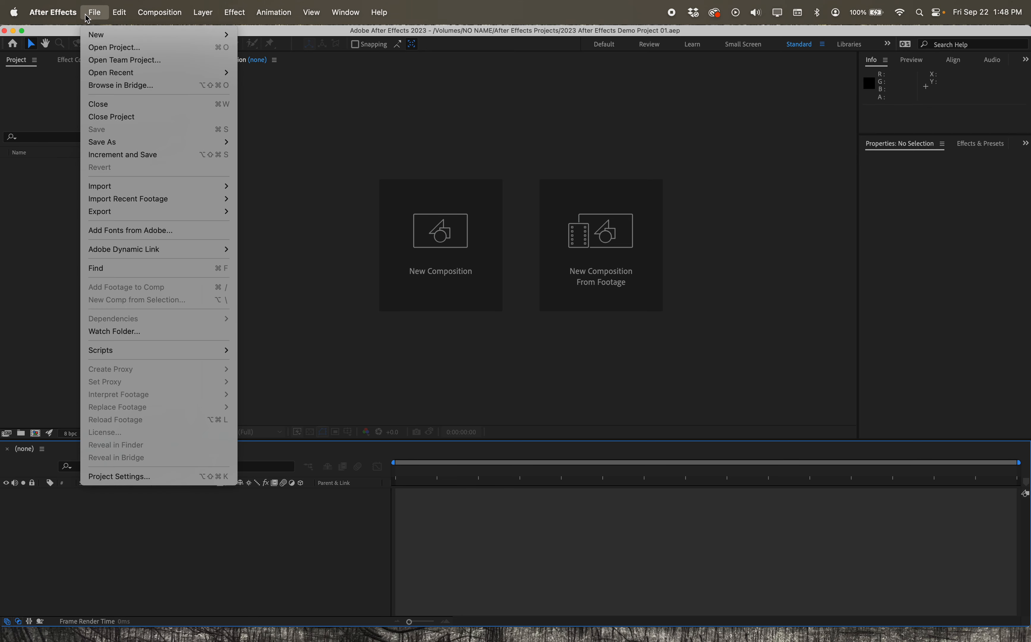
mouse_move(62, 17)
mouse_move(66, 57)
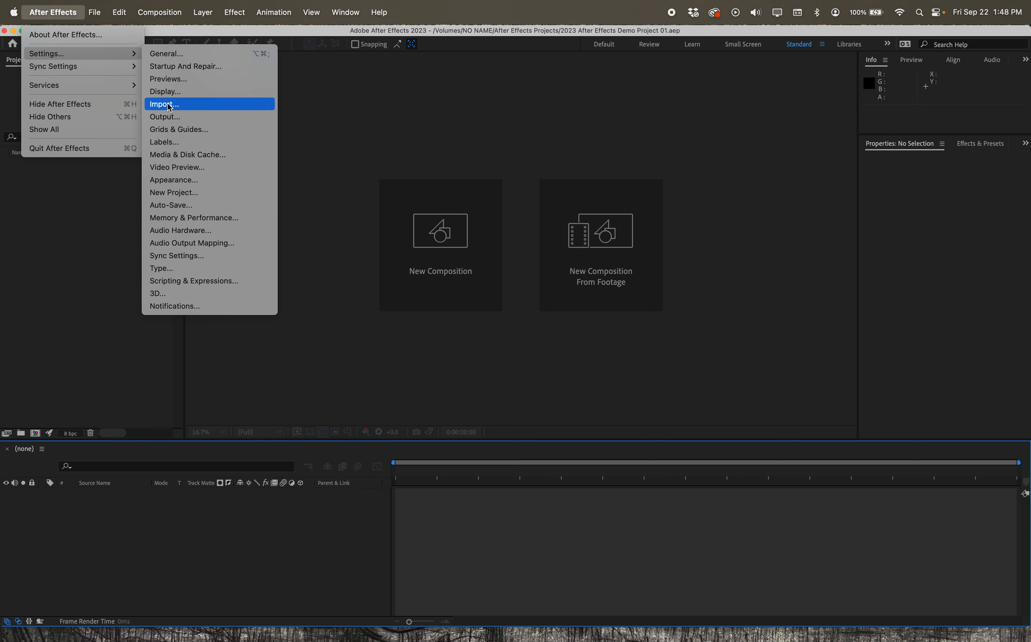
left_click(438, 11)
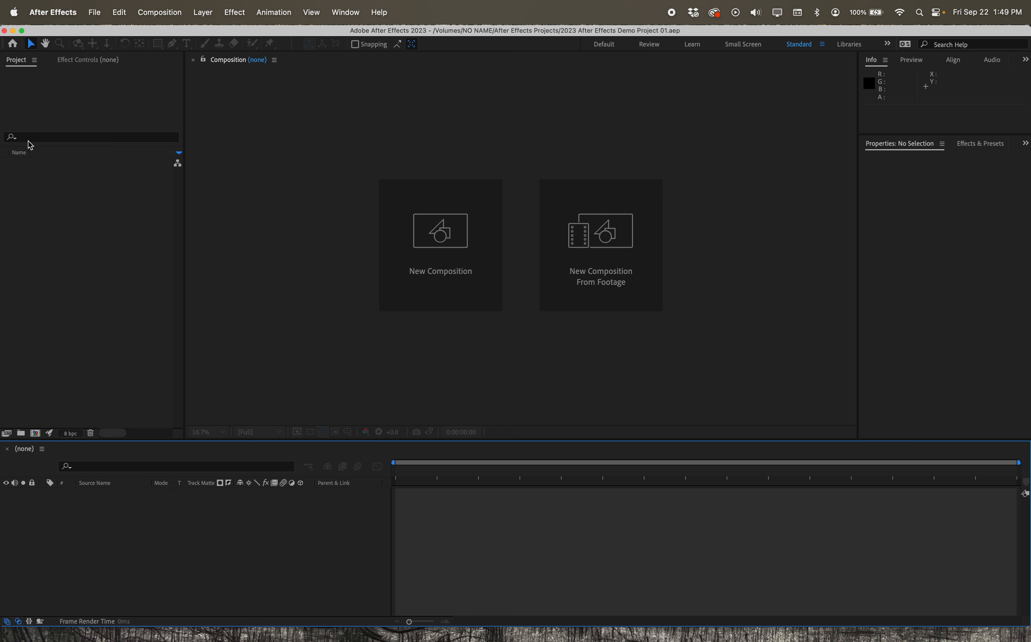
- Examine the panel options of the Composition viewer and the Timeline, and the options of the Standard workspace
left_click(234, 63)
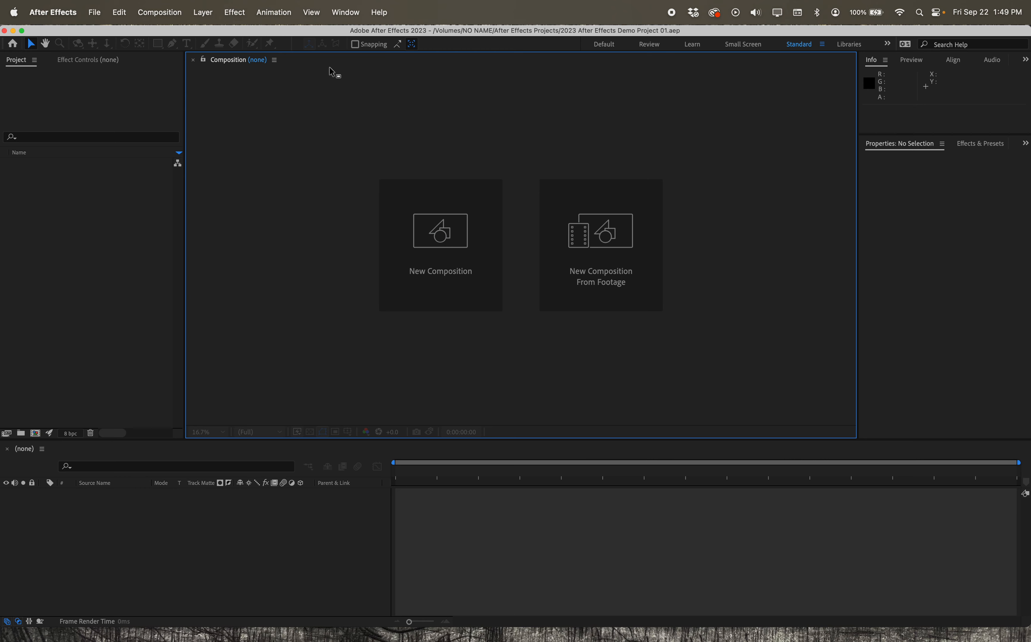
left_click(275, 62)
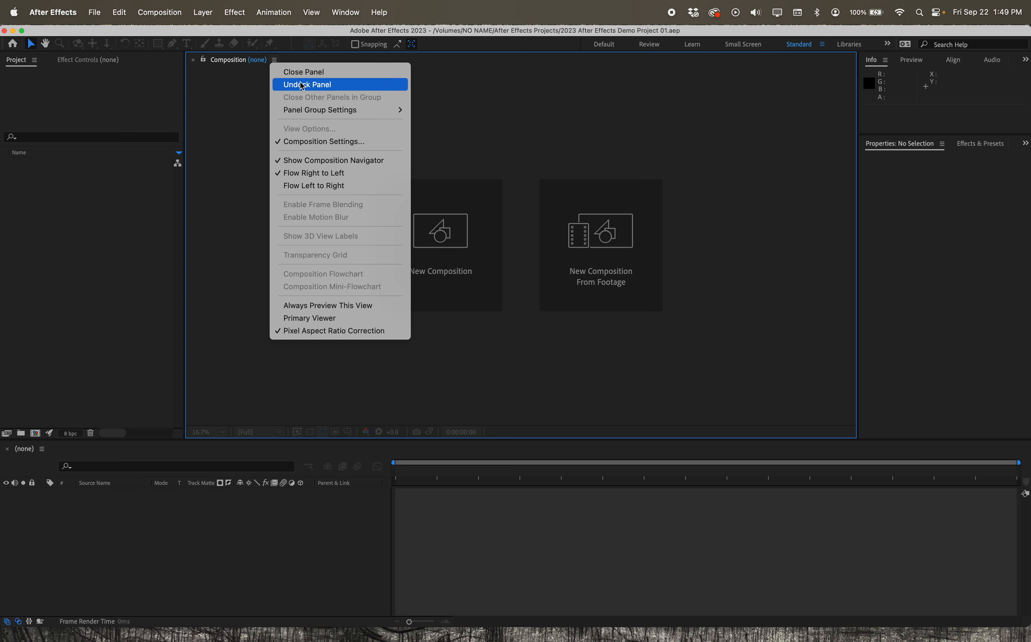
left_click(142, 329)
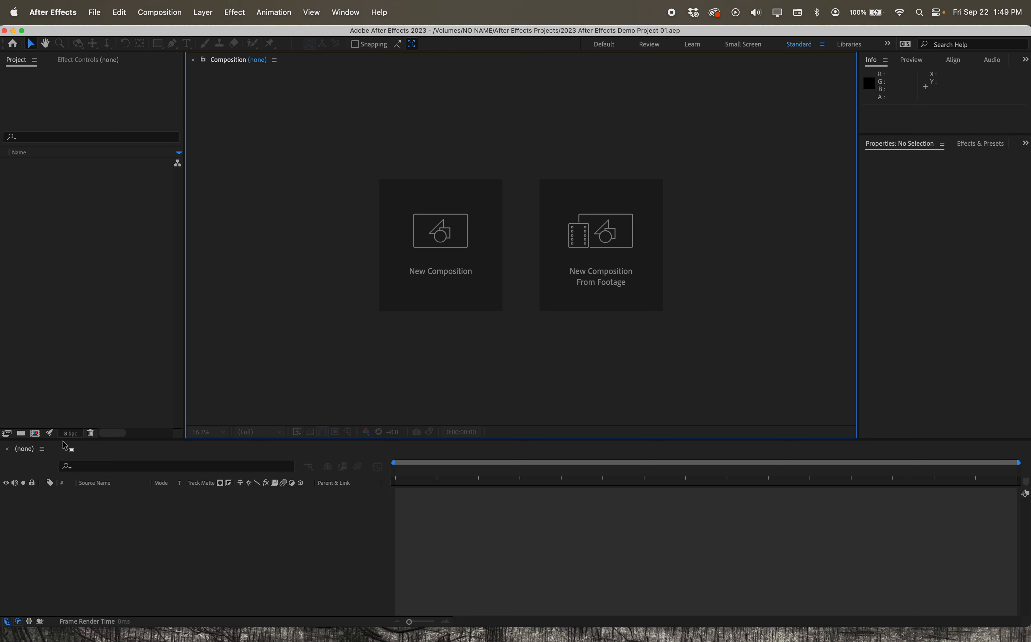
left_click(42, 449)
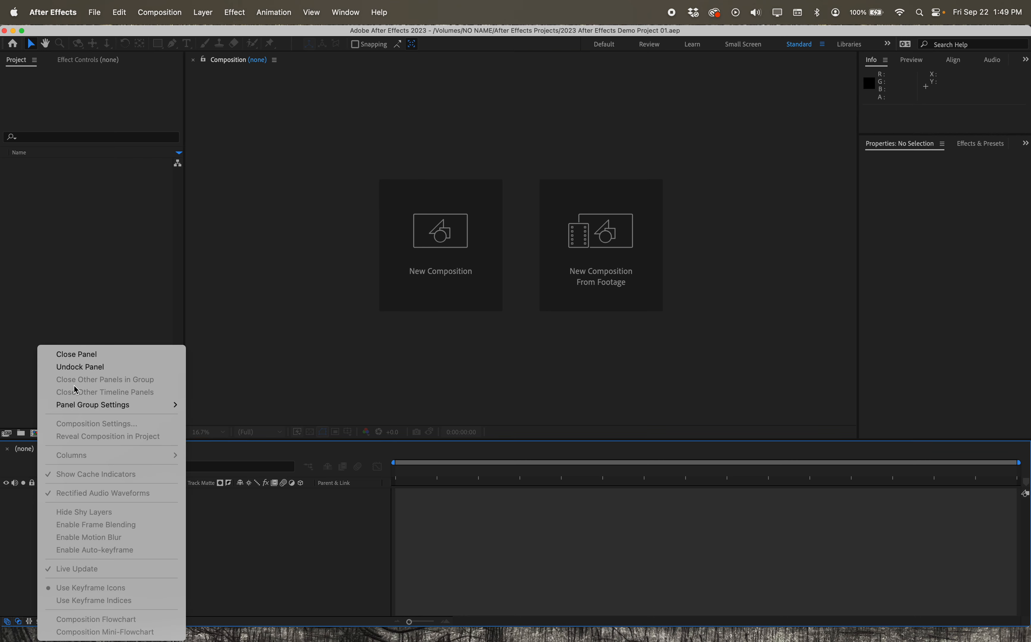
left_click(763, 123)
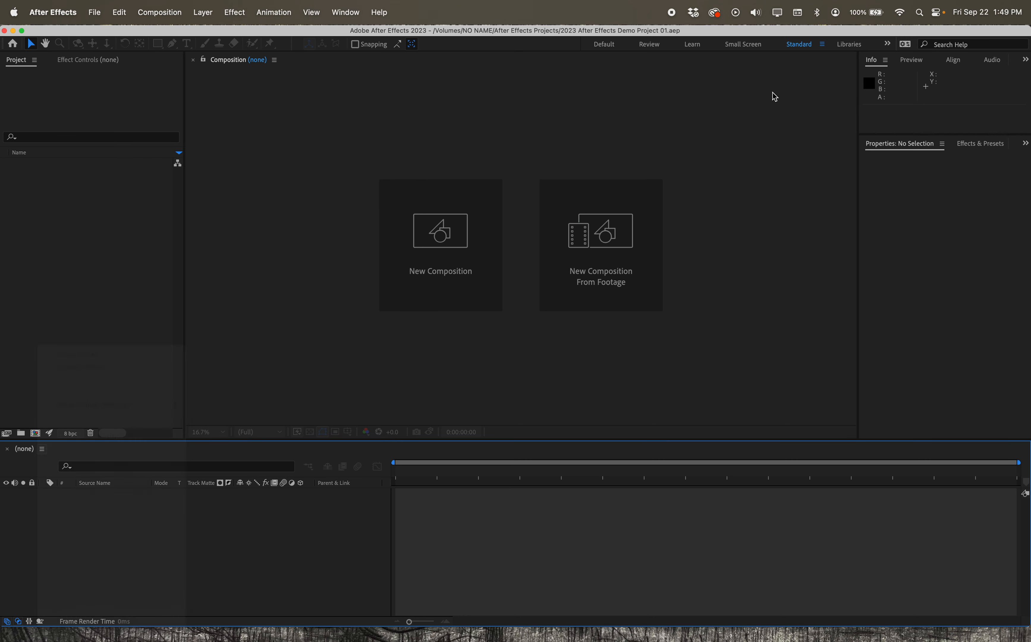
left_click(821, 50)
left_click(628, 106)
left_click_drag(394, 466, 430, 465)
left_click(486, 459)
left_click(172, 15)
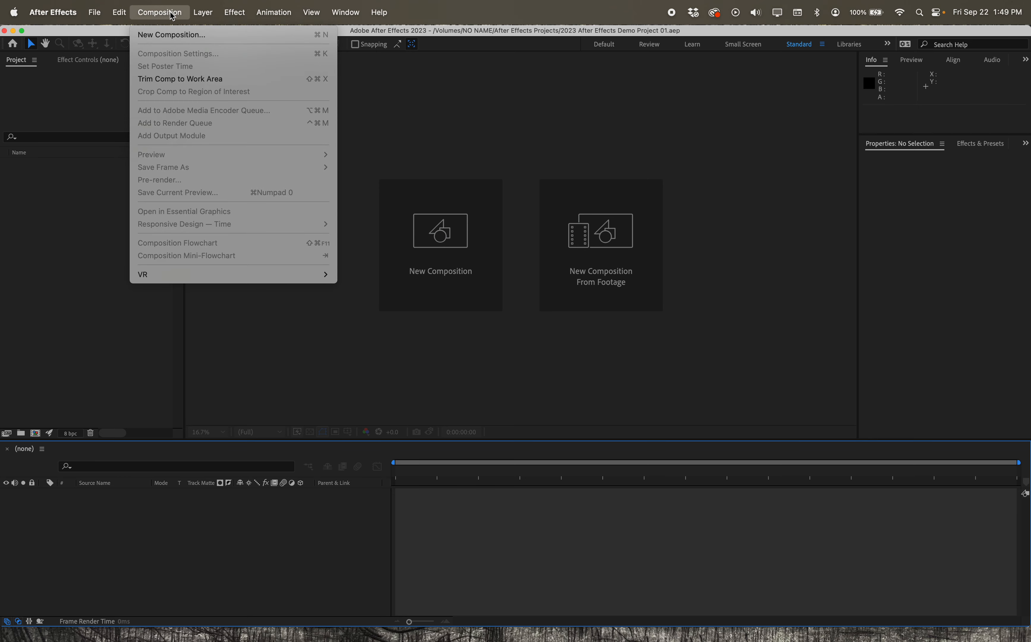
mouse_move(212, 17)
mouse_move(243, 17)
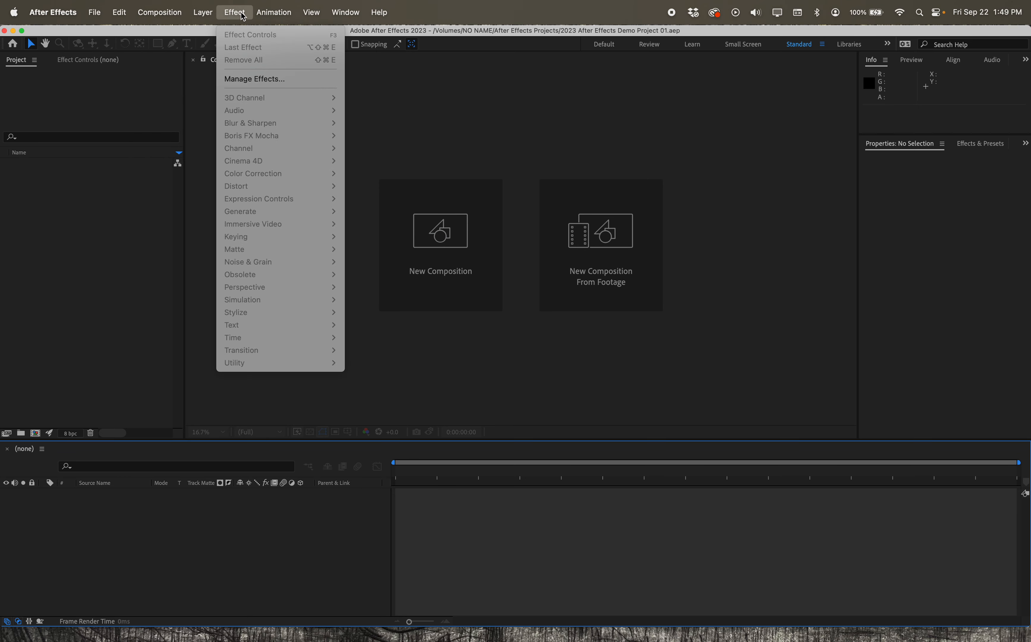
left_click(545, 24)
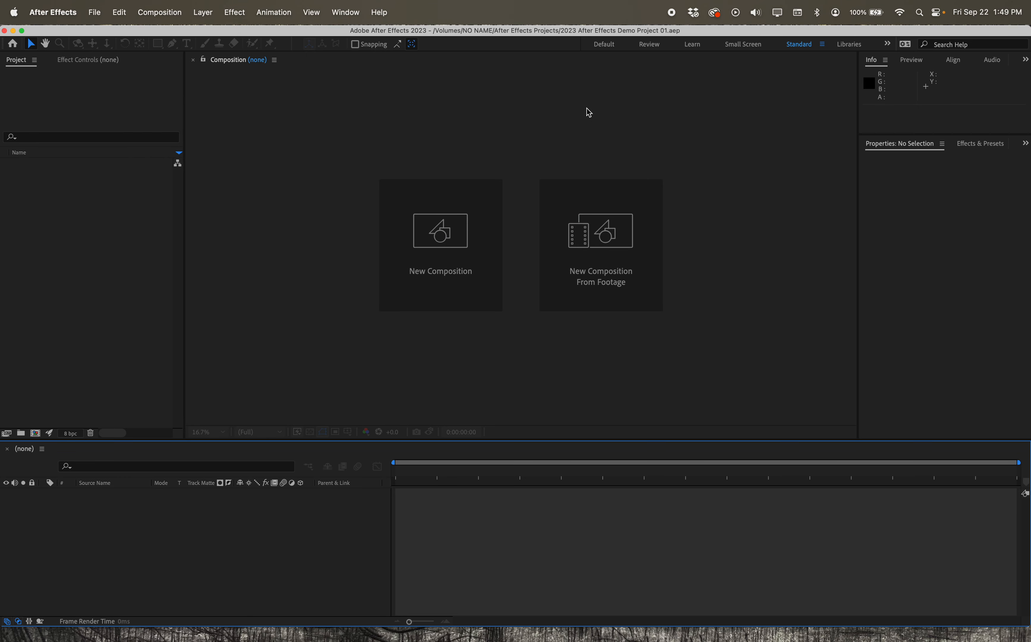
left_click(160, 12)
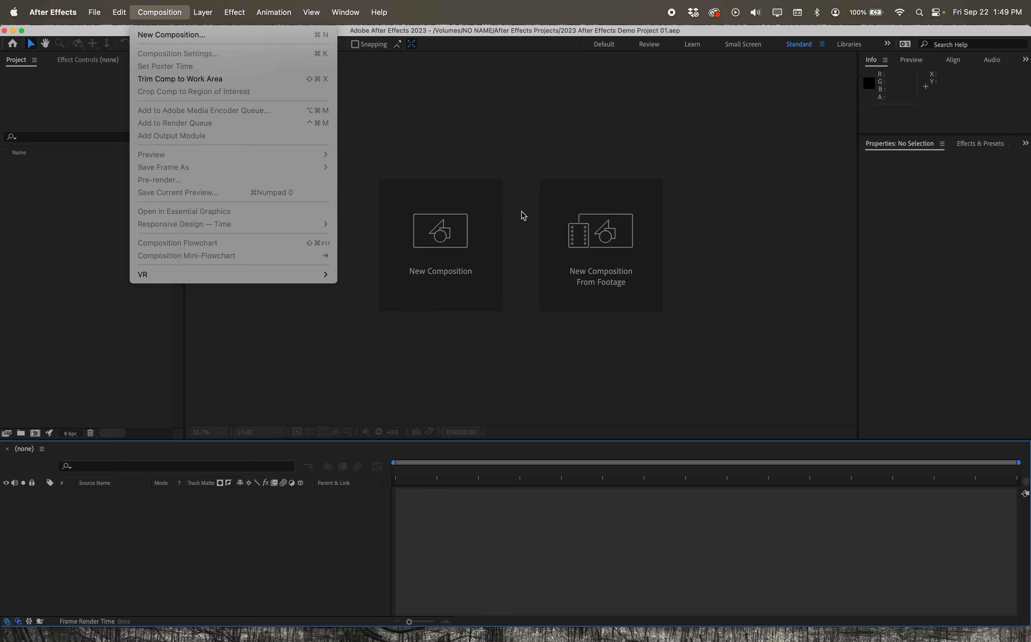
left_click(443, 153)
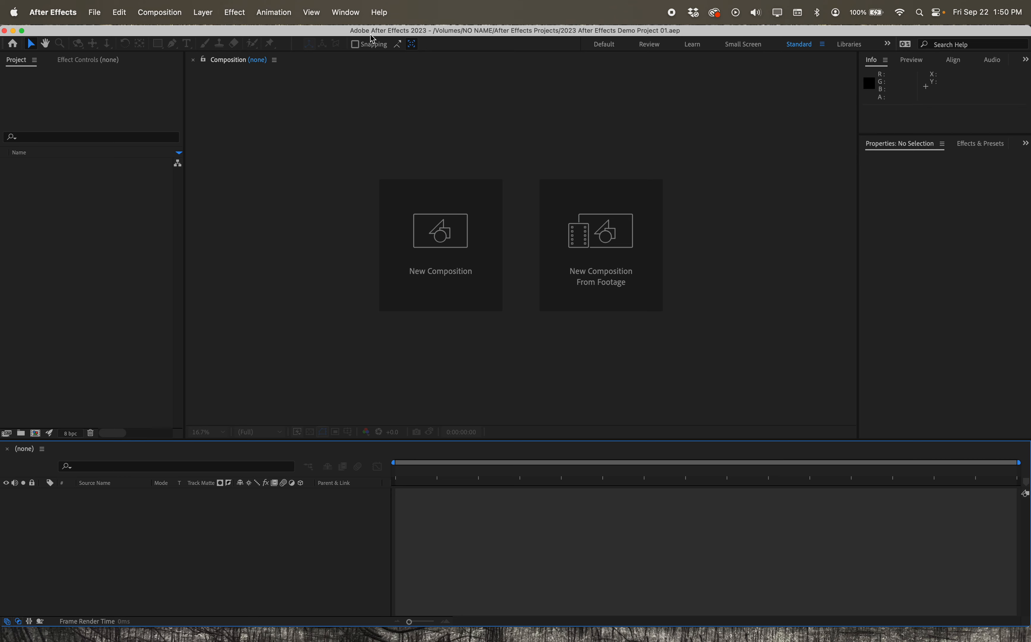
left_click(354, 13)
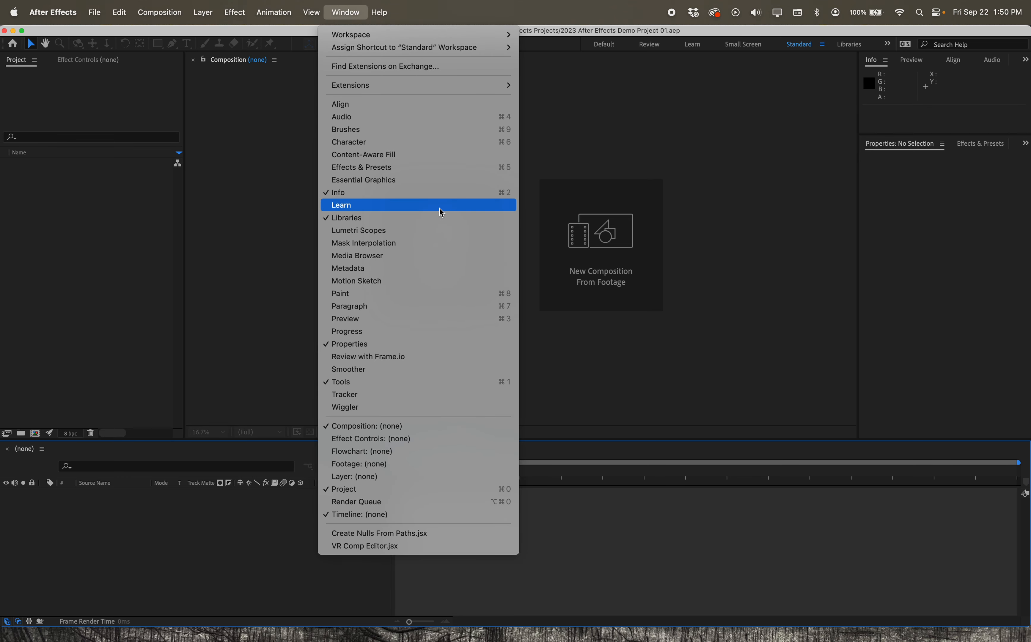
- Show the Media Browser panel, hide it again, and look over the list of available panels
left_click(448, 255)
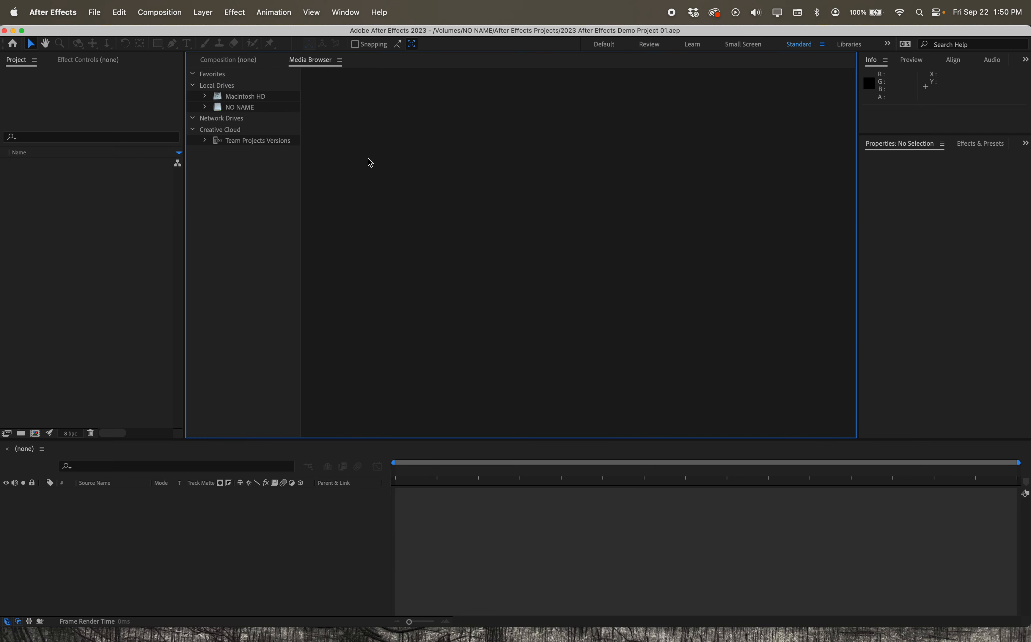
left_click(343, 15)
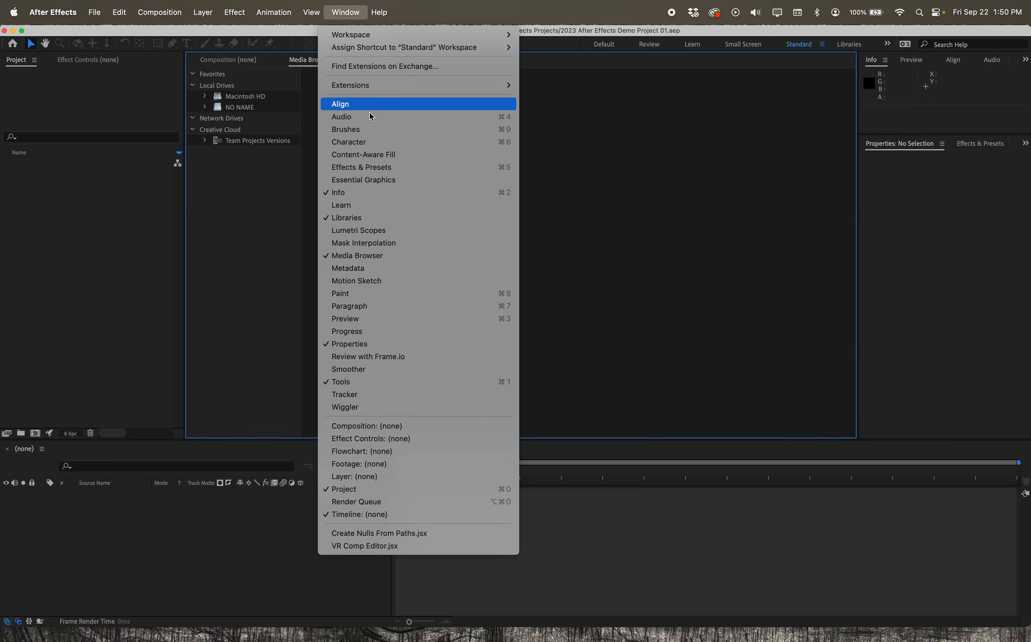
left_click(334, 257)
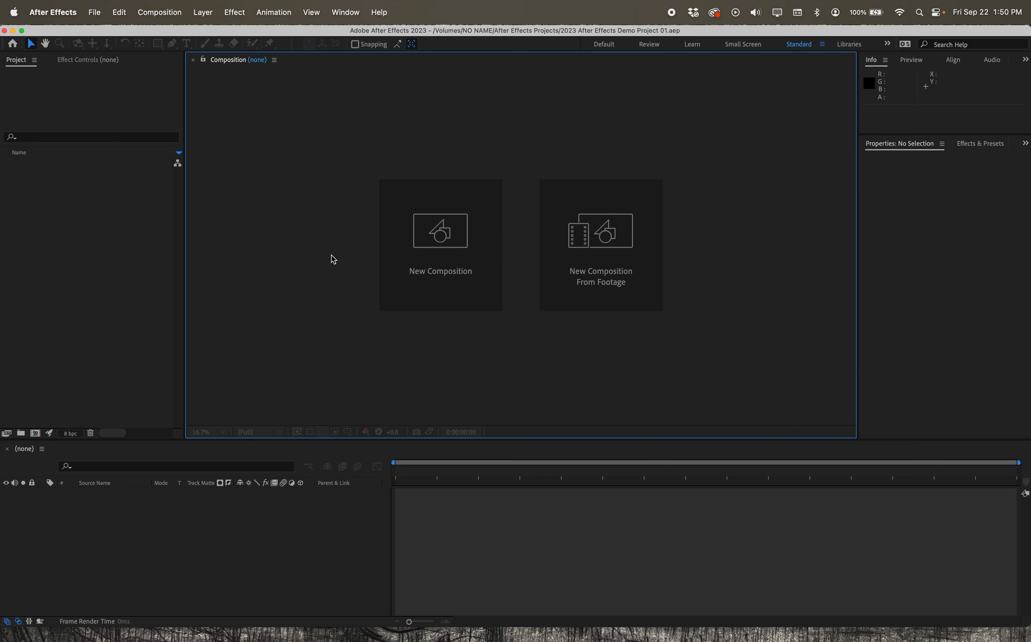
left_click(347, 14)
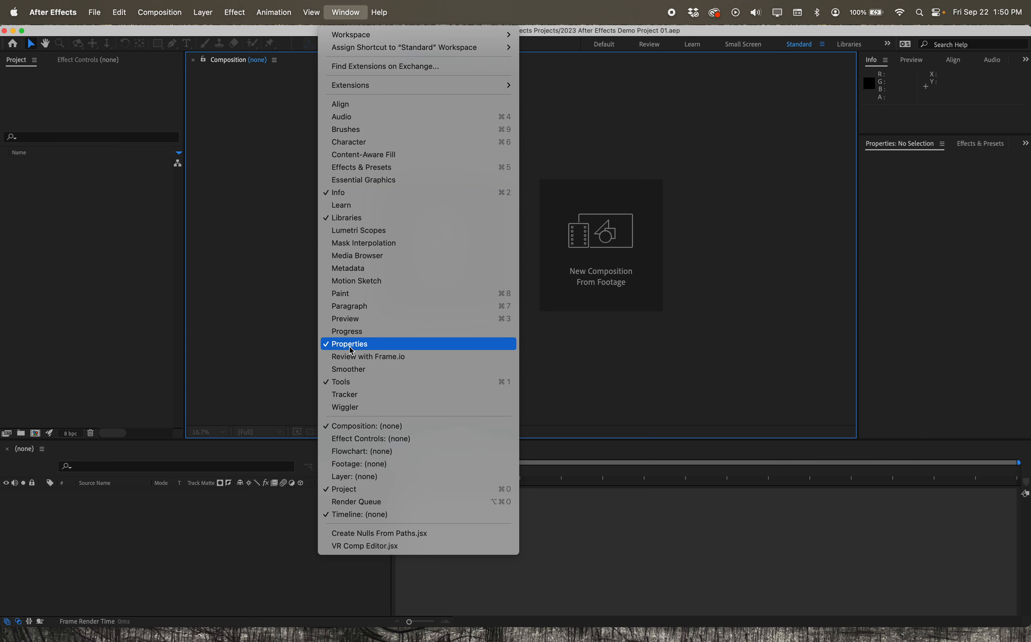
left_click(224, 214)
- Switch to the Animation workspace and look through its stacked panels down to Audio
left_click(353, 15)
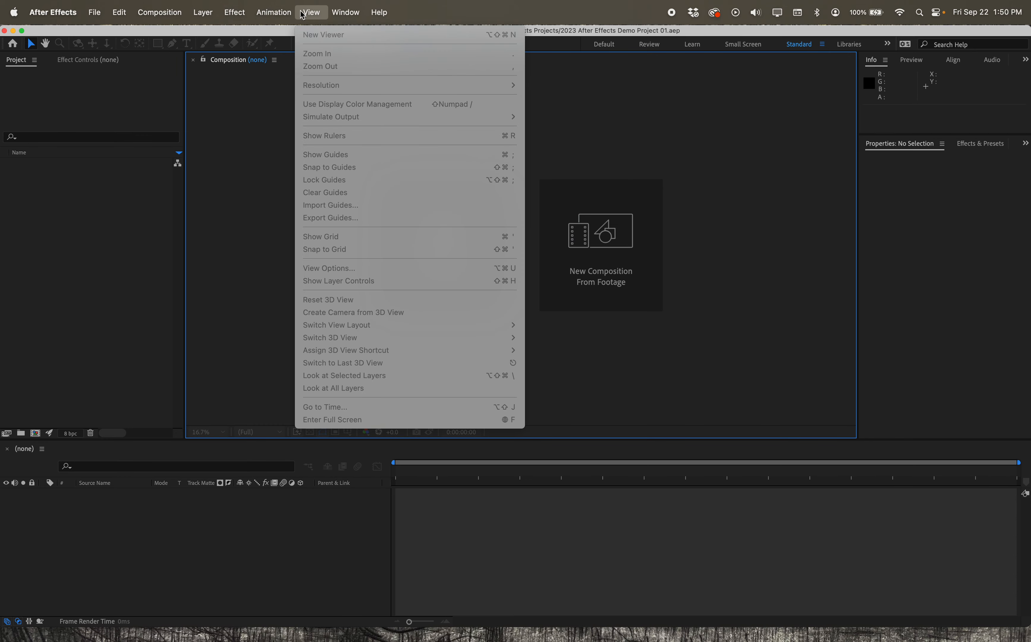
mouse_move(335, 14)
mouse_move(344, 38)
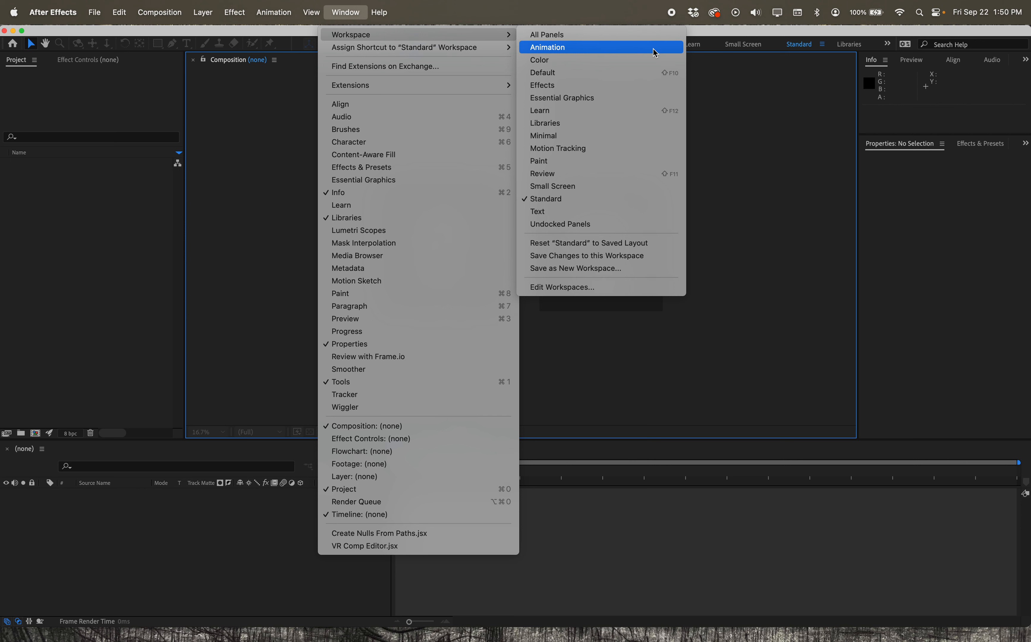
left_click(560, 51)
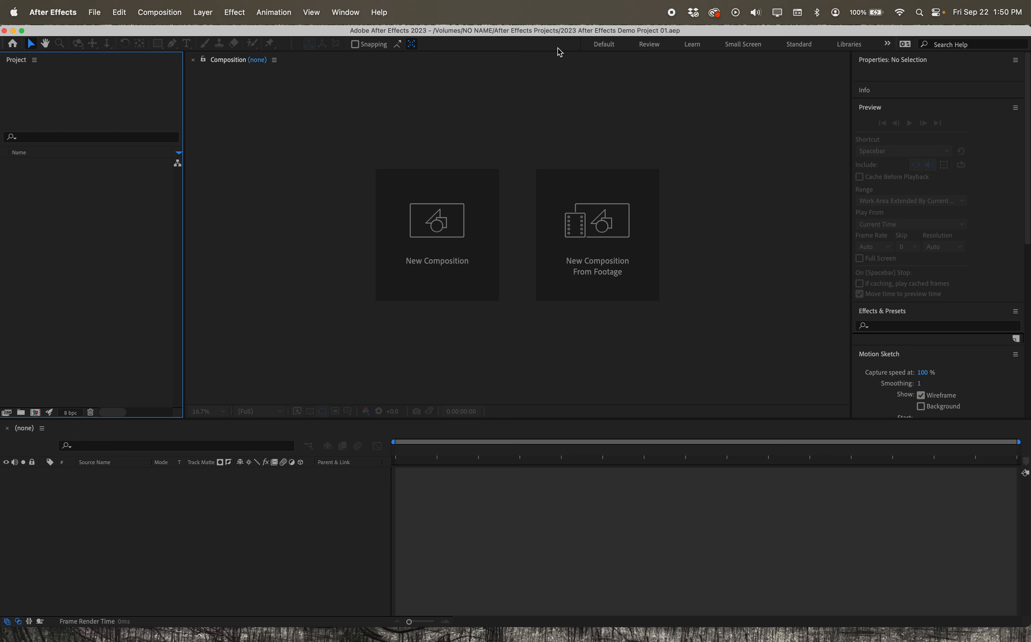
scroll(955, 160, "down", 10)
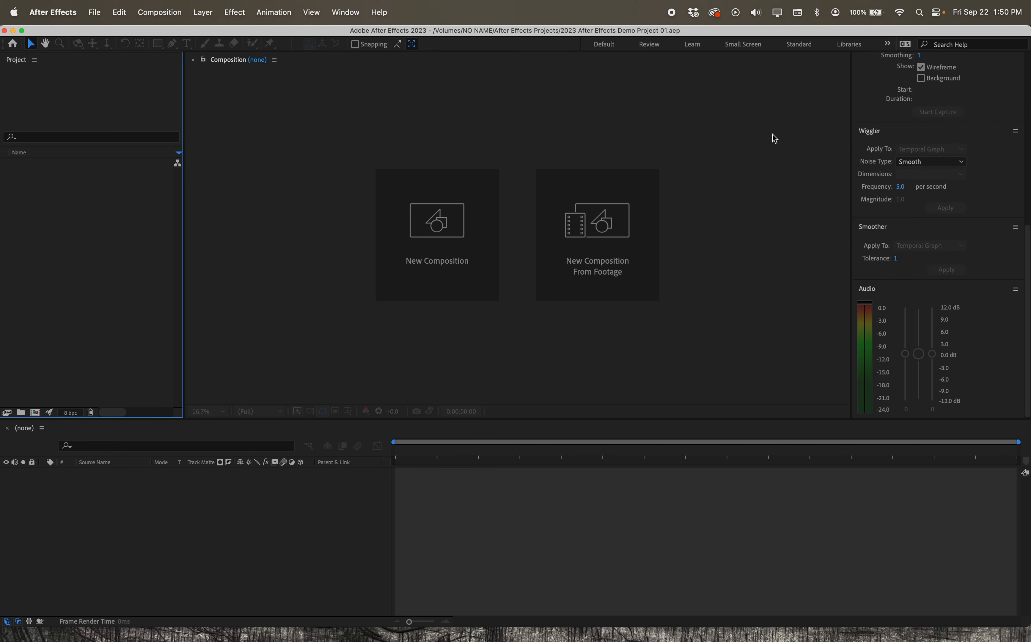
- Try out the Paint workspace and the Small Screen workspace
left_click(345, 12)
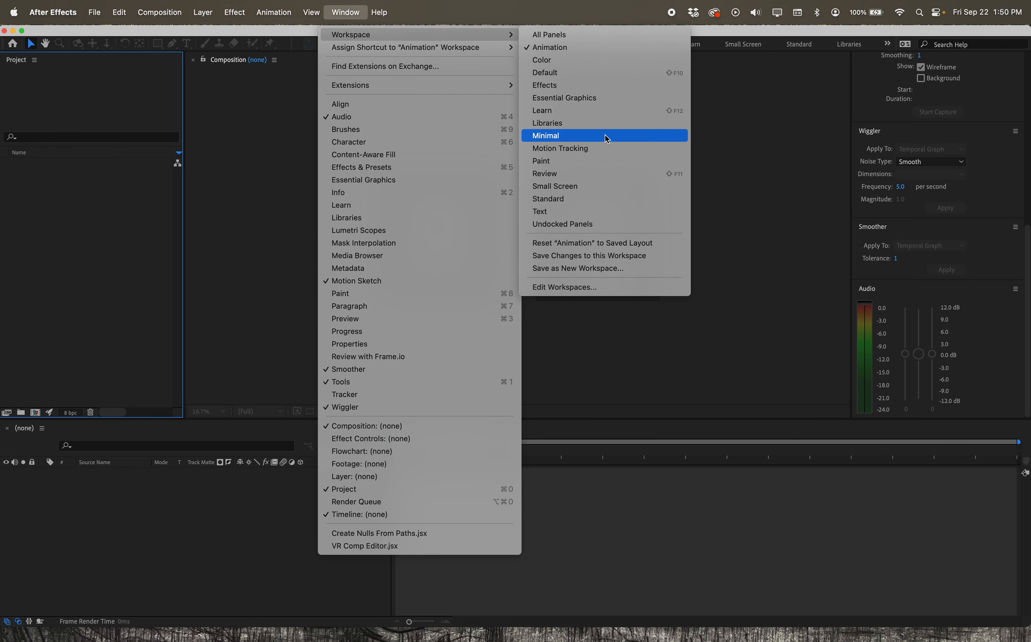
left_click(605, 160)
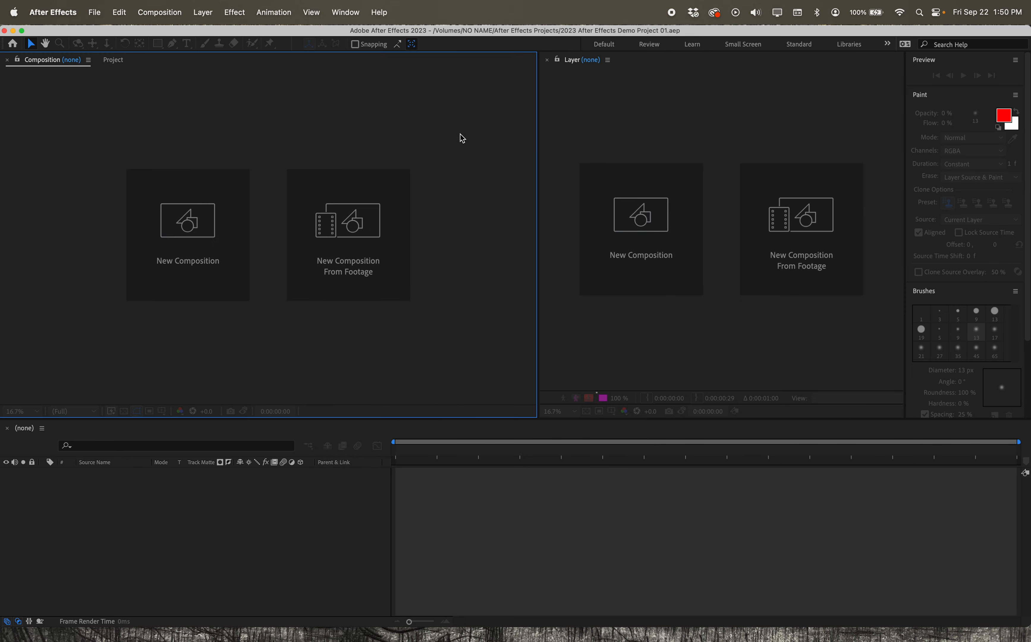
left_click(353, 15)
mouse_move(362, 35)
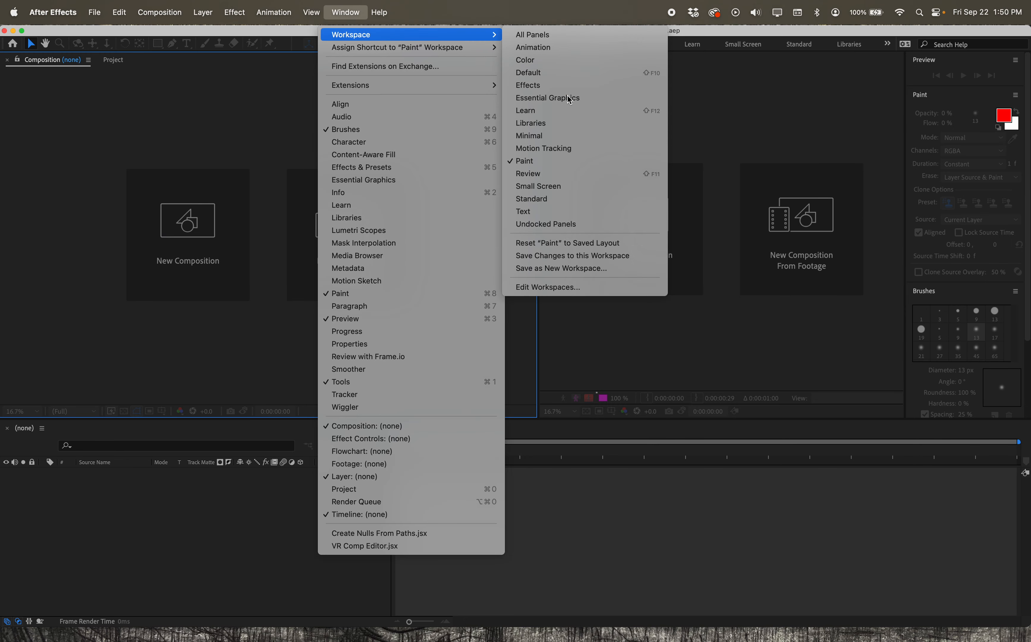
left_click(618, 187)
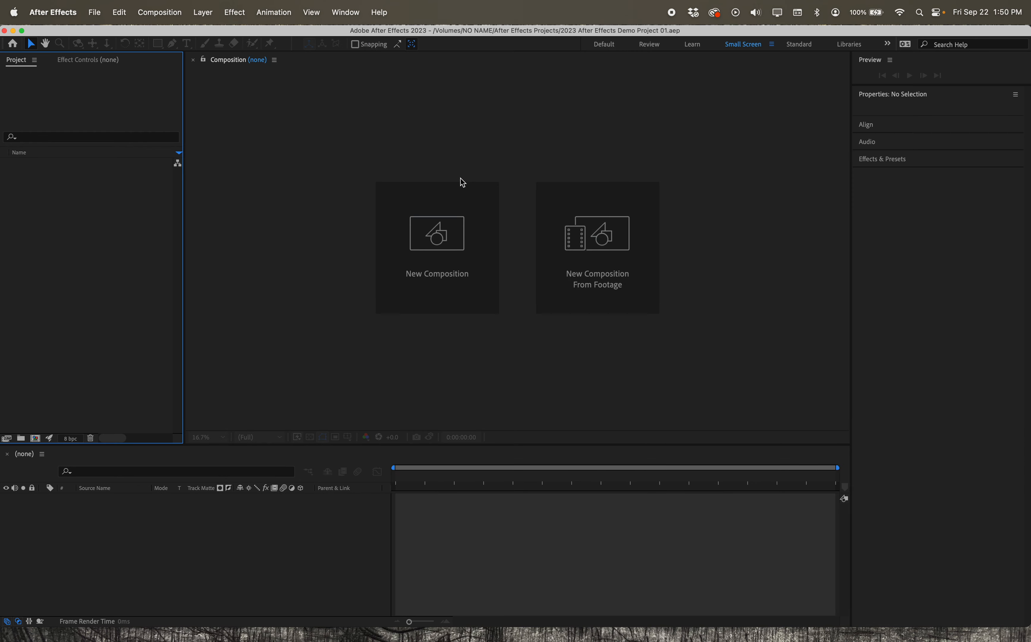
- Switch to the Default workspace
left_click(345, 12)
mouse_move(346, 33)
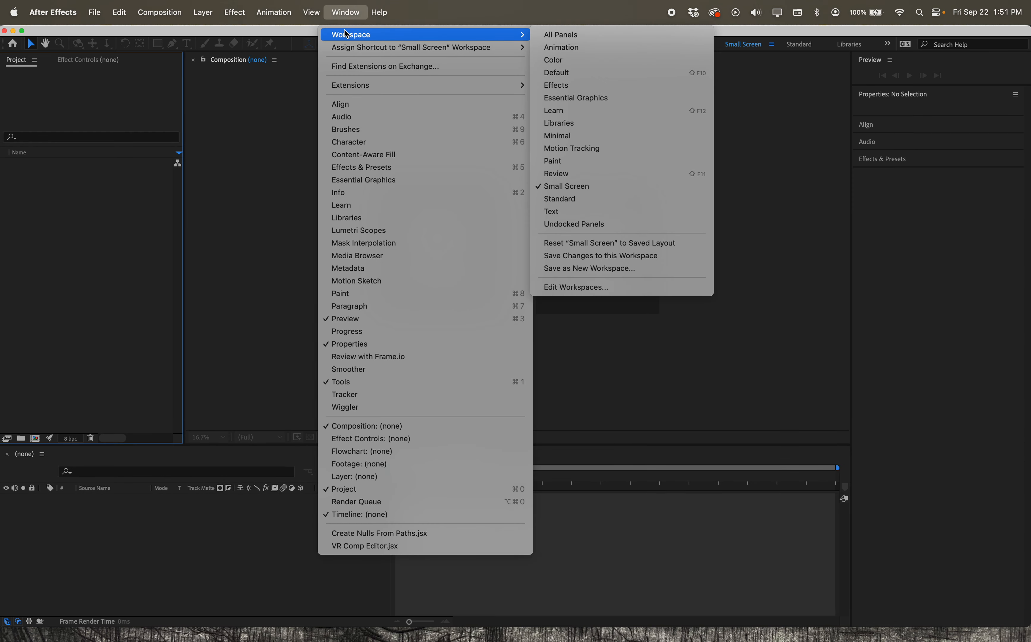
left_click(581, 72)
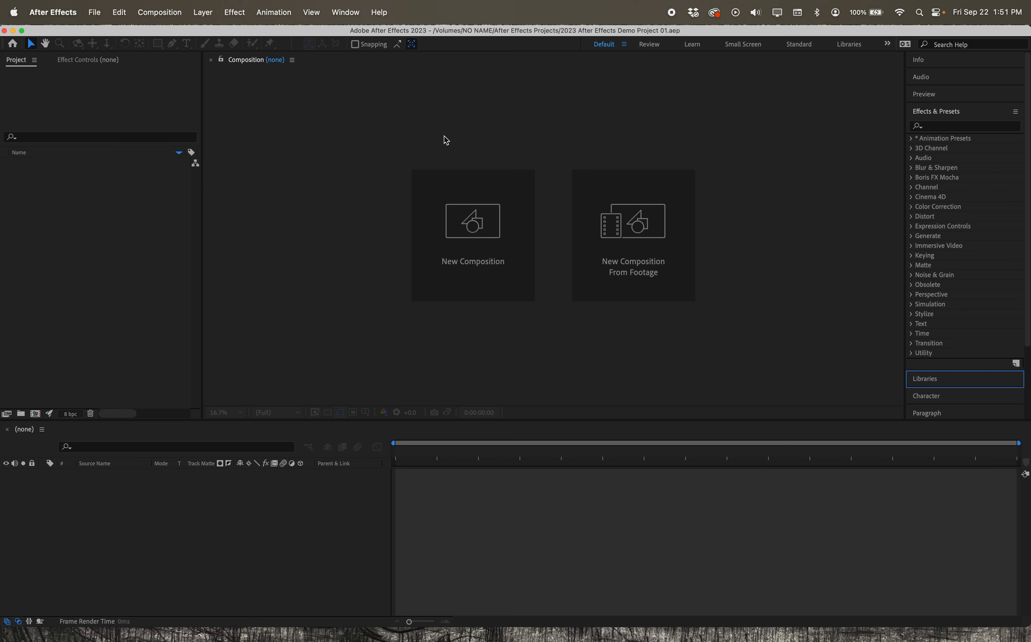
left_click(95, 12)
mouse_move(106, 35)
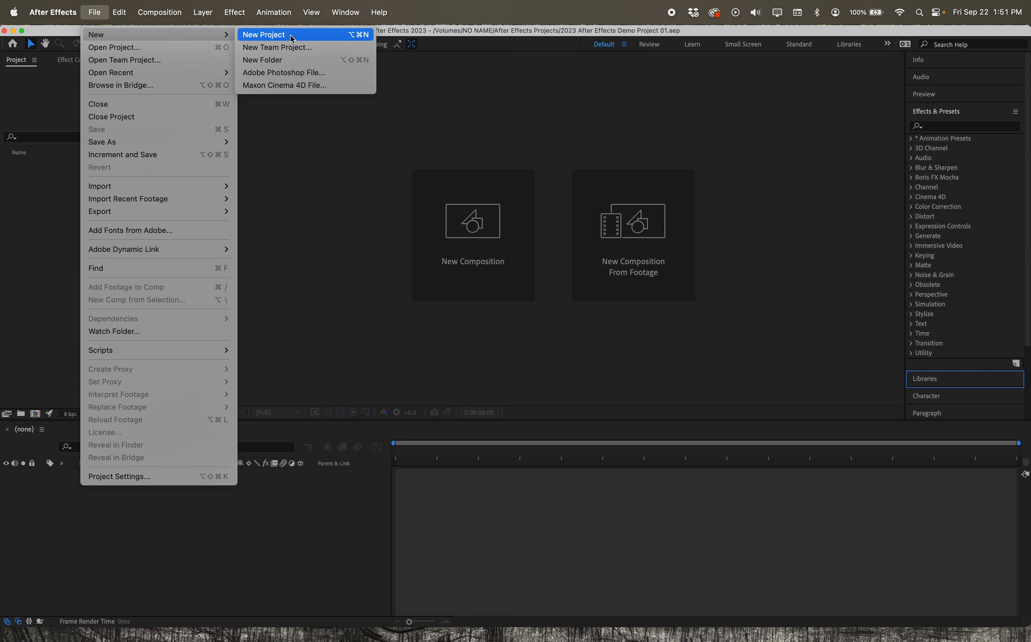
left_click(468, 167)
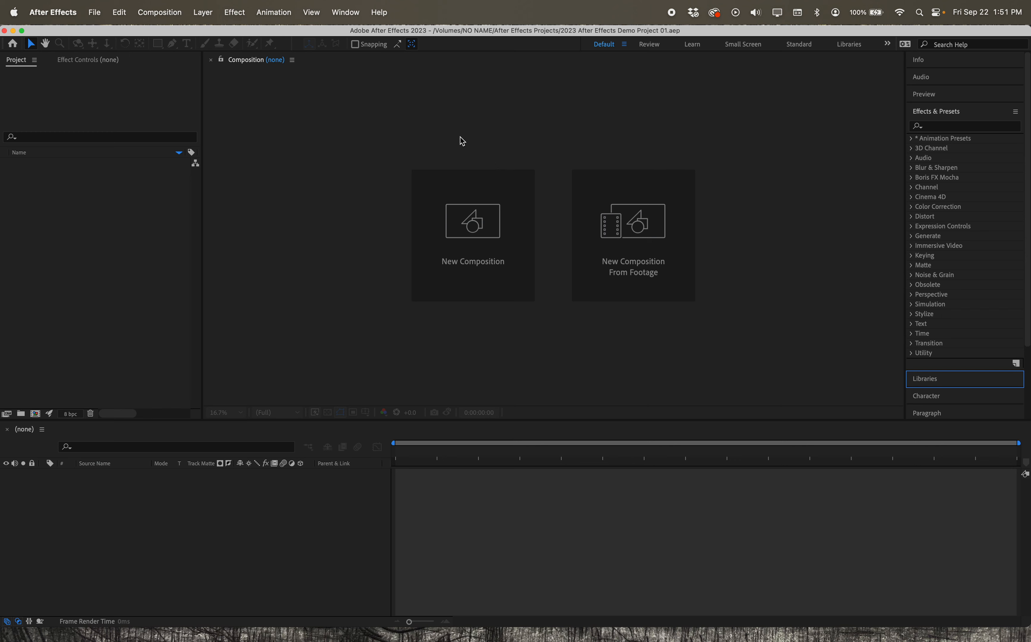
- Start a new composition with the HD 1920x1080 29.97 fps preset, square pixels and half resolution
left_click(454, 239)
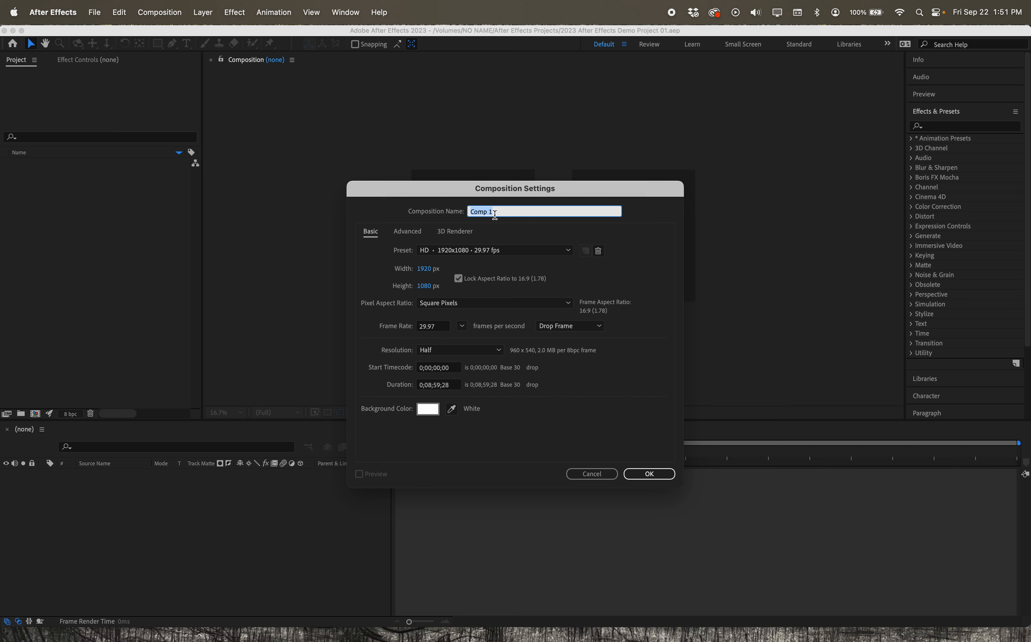
left_click(446, 252)
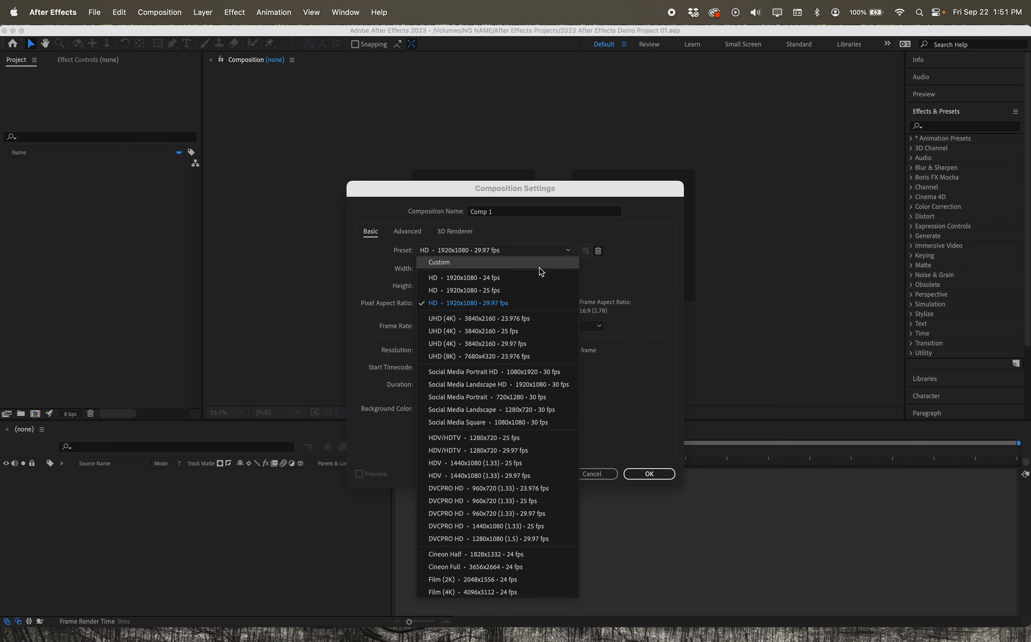
left_click(529, 307)
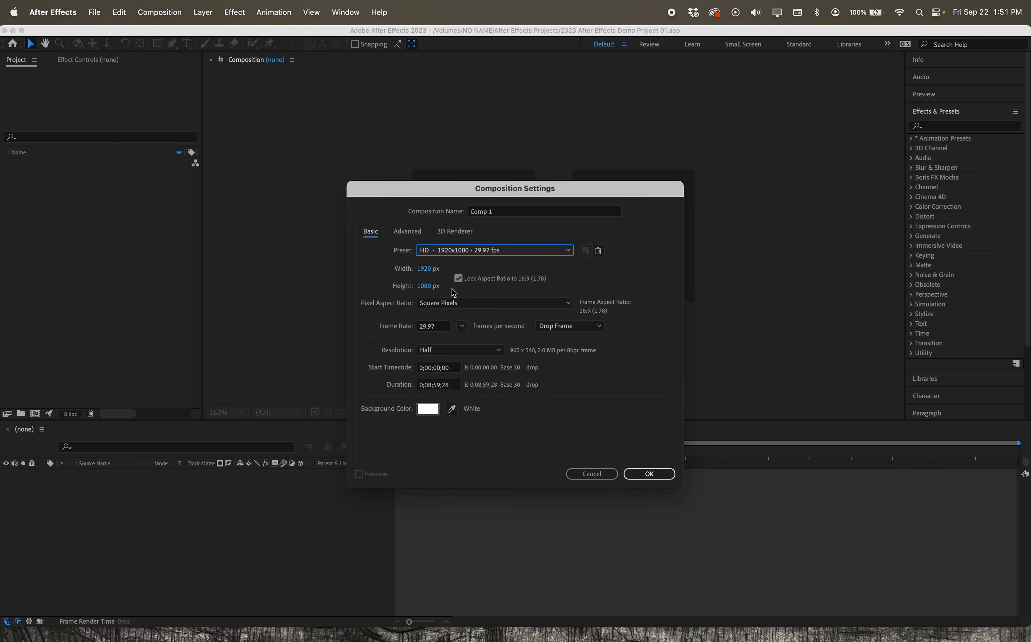
left_click(462, 305)
left_click(460, 314)
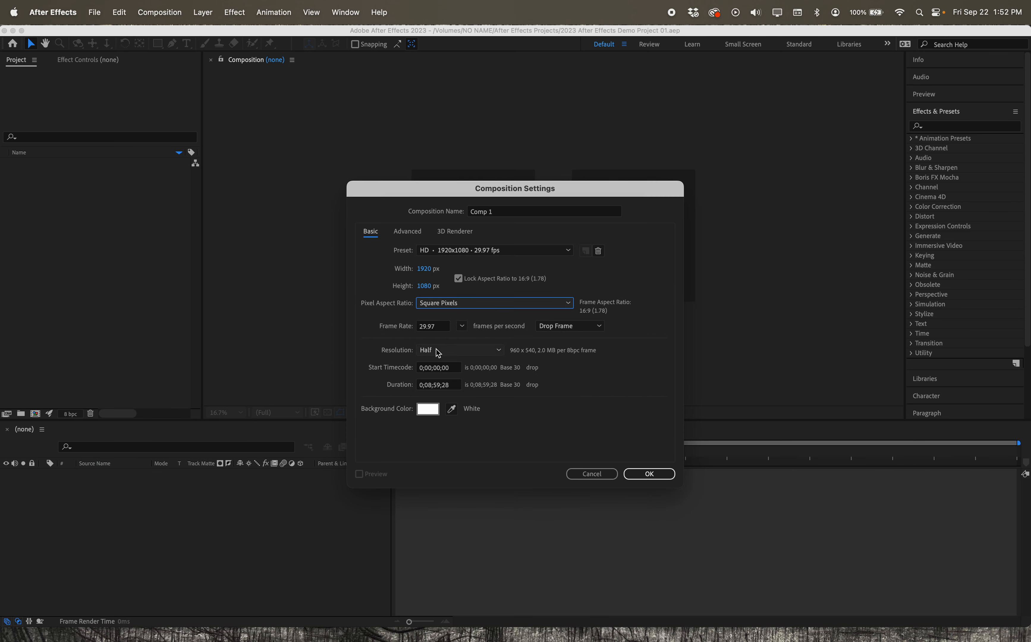
left_click(488, 354)
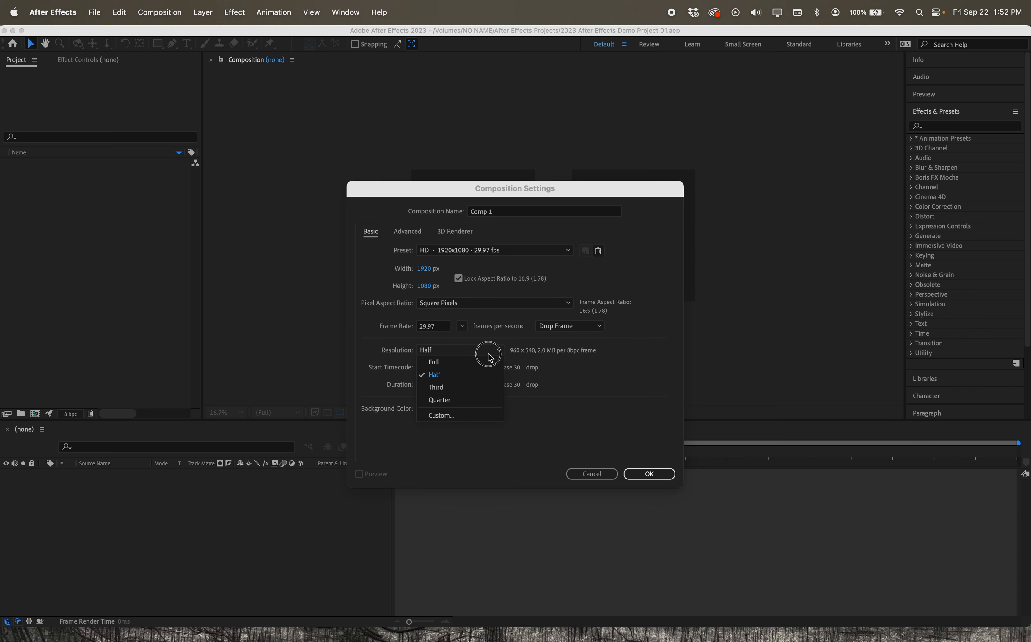
left_click(362, 352)
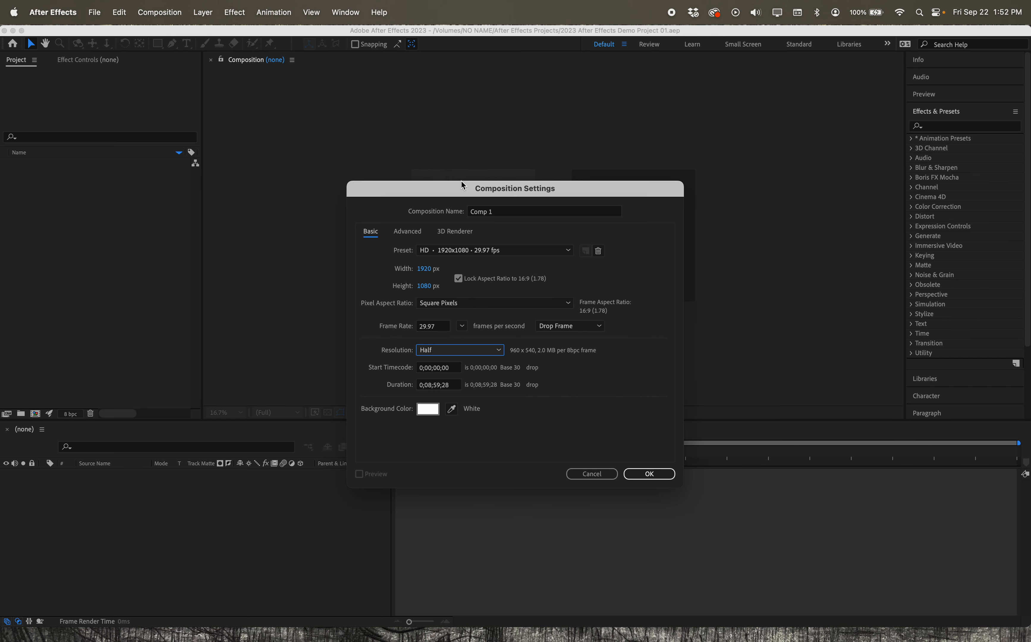
- Set the new composition's background color to black (000000) and create the composition
left_click(433, 416)
mouse_move(483, 342)
left_mouse_down()
mouse_move(504, 393)
mouse_move(548, 429)
left_mouse_up()
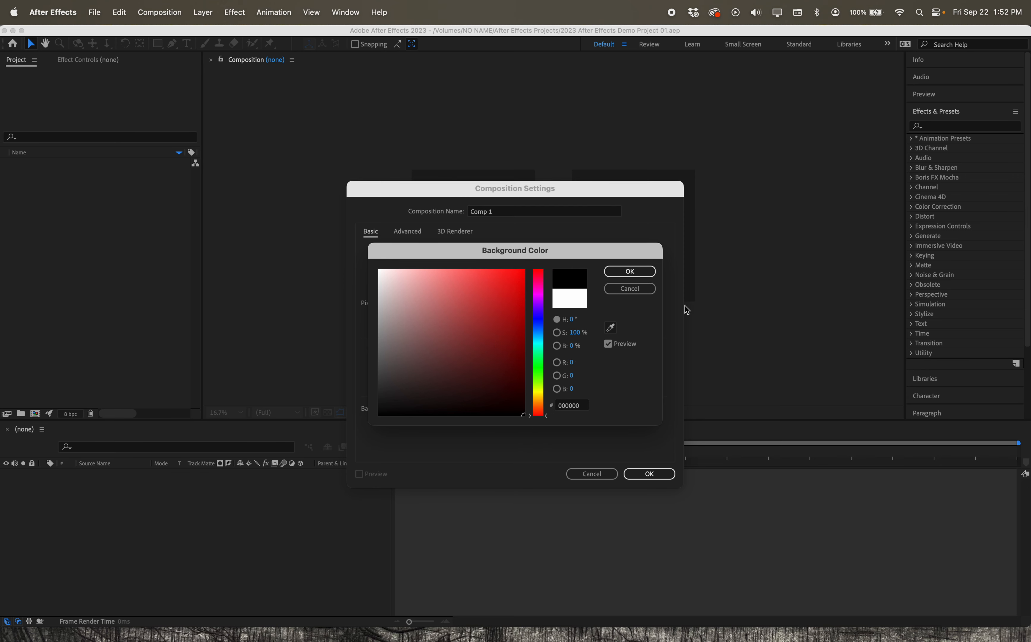
left_click(644, 276)
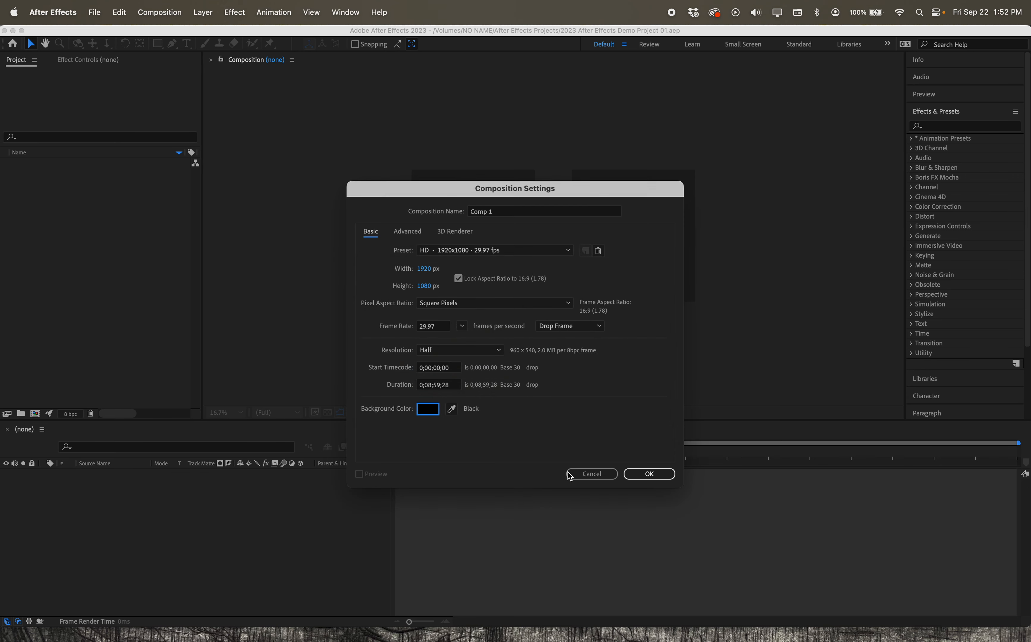
left_click(638, 478)
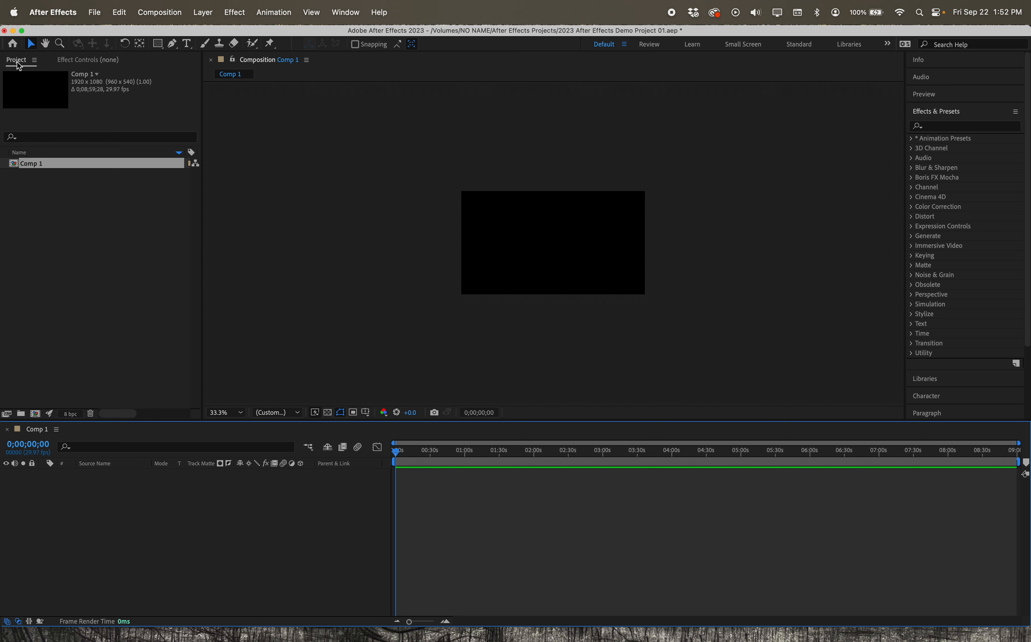
- Create a second composition with the same HD 1920x1080 29.97 fps settings and black background
left_click(58, 172)
left_click(48, 163)
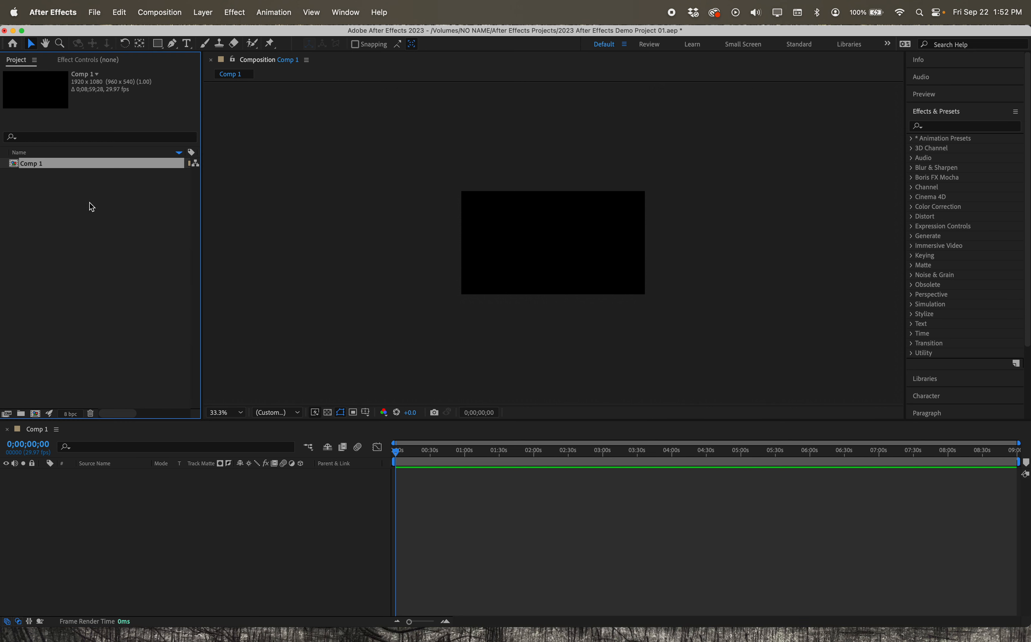
left_click(35, 416)
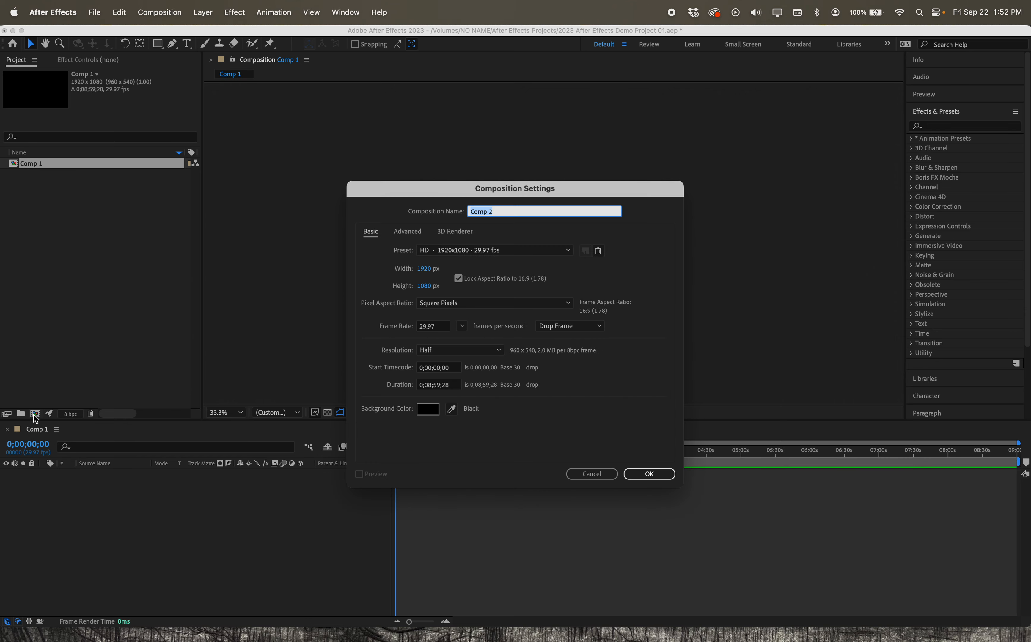
left_click(649, 474)
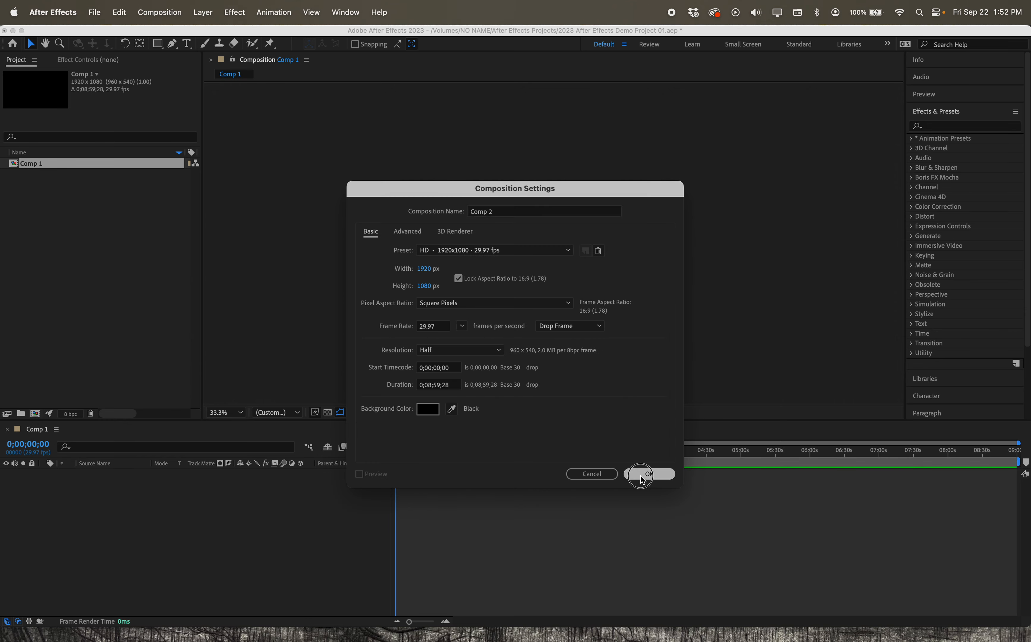
- Select Comp 1 and Comp 2 alternately in the project to compare them, and open Comp 1
left_click(38, 163)
left_click(40, 175)
left_click(38, 165)
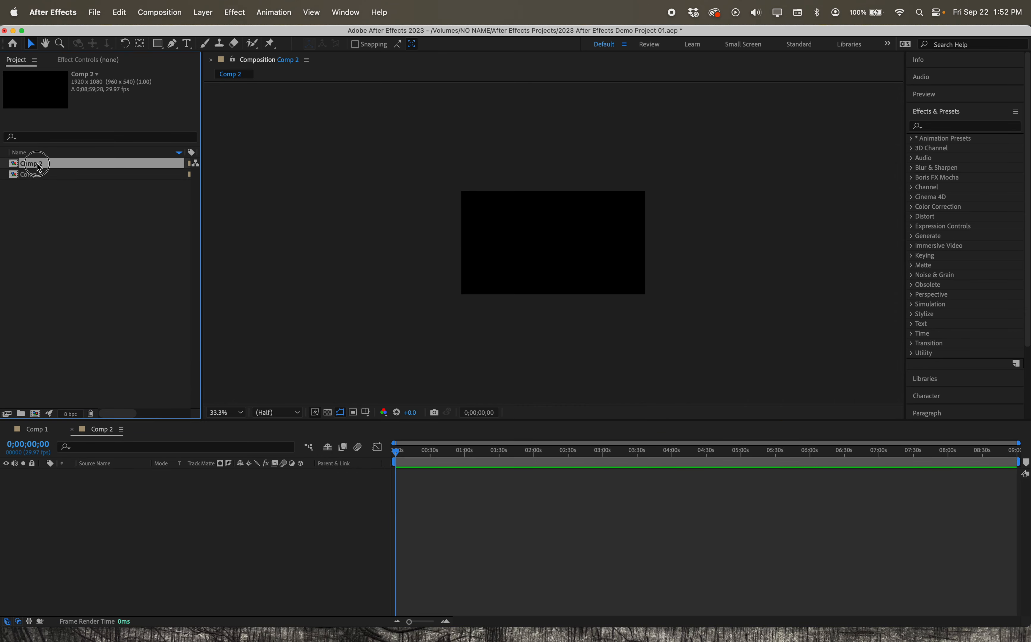
left_click(39, 175)
left_click(39, 166)
left_click(38, 176)
double_click(38, 176)
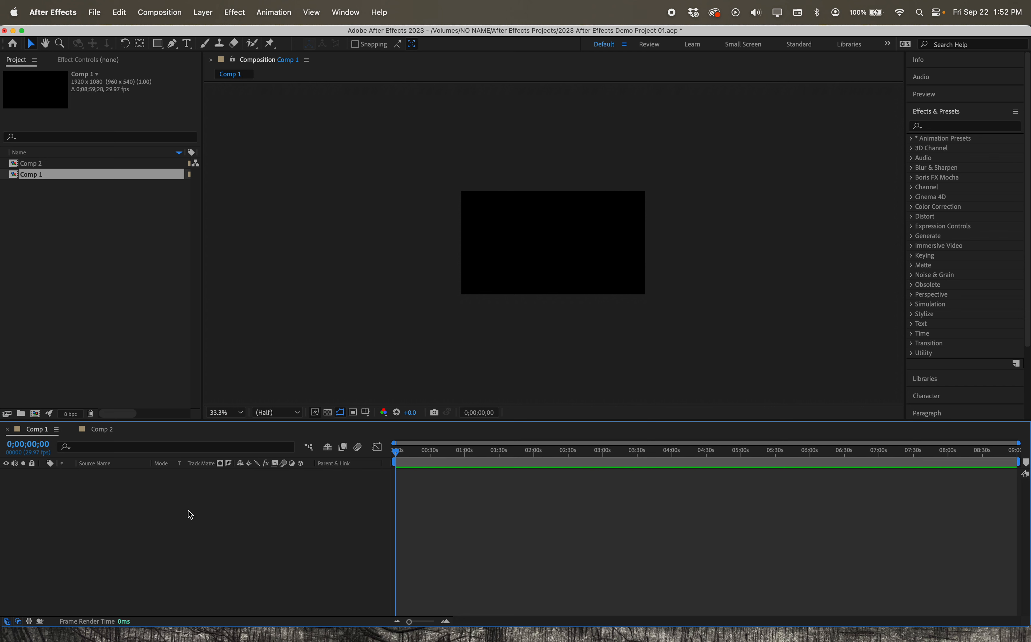
- Enlarge the Comp 1 view to 100% to fit the Composition viewer, and open Comp 1 again from the project
mouse_move(391, 451)
left_mouse_down()
mouse_move(680, 452)
mouse_move(381, 457)
left_mouse_up()
left_click(126, 260)
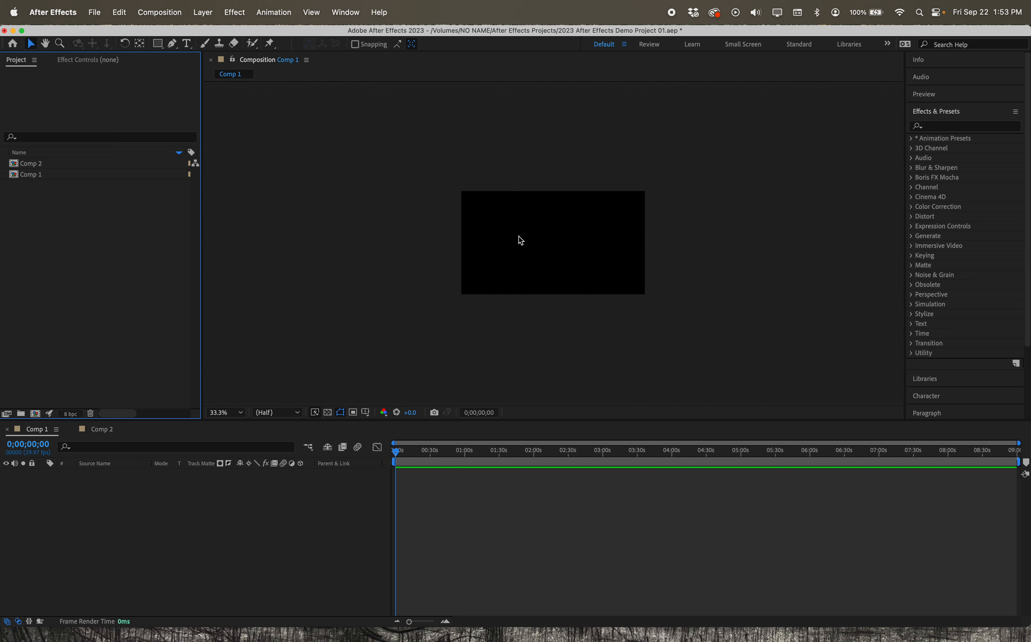
left_click(245, 420)
left_click(240, 422)
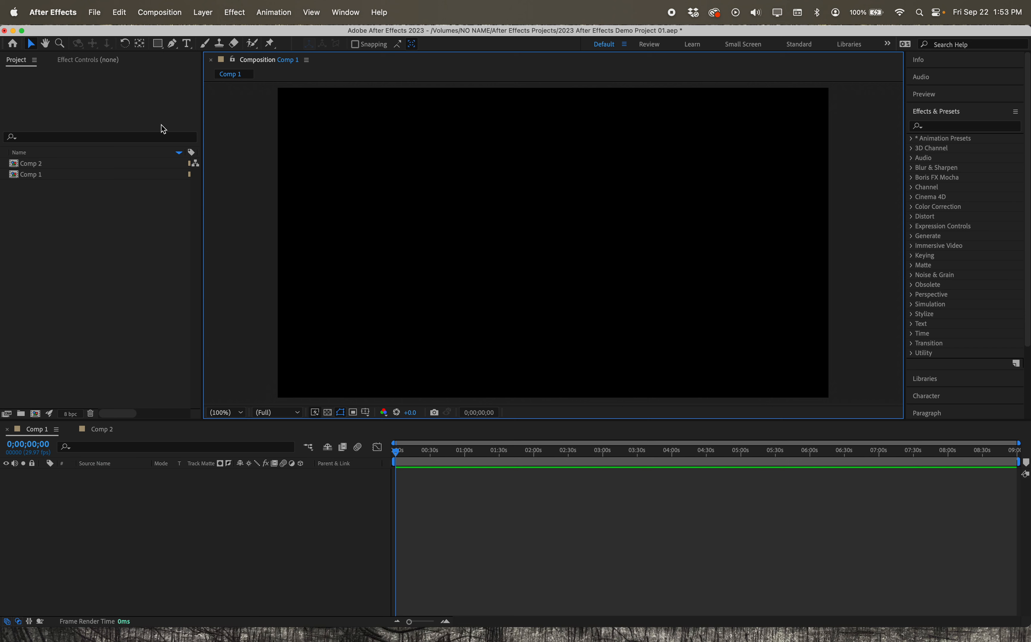
left_click(150, 215)
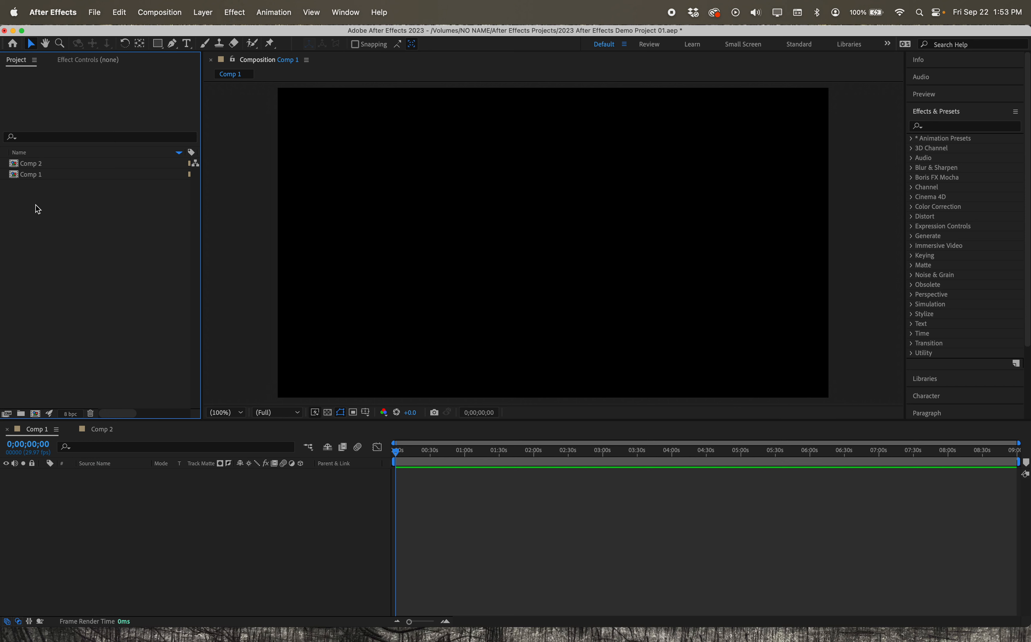
double_click(55, 177)
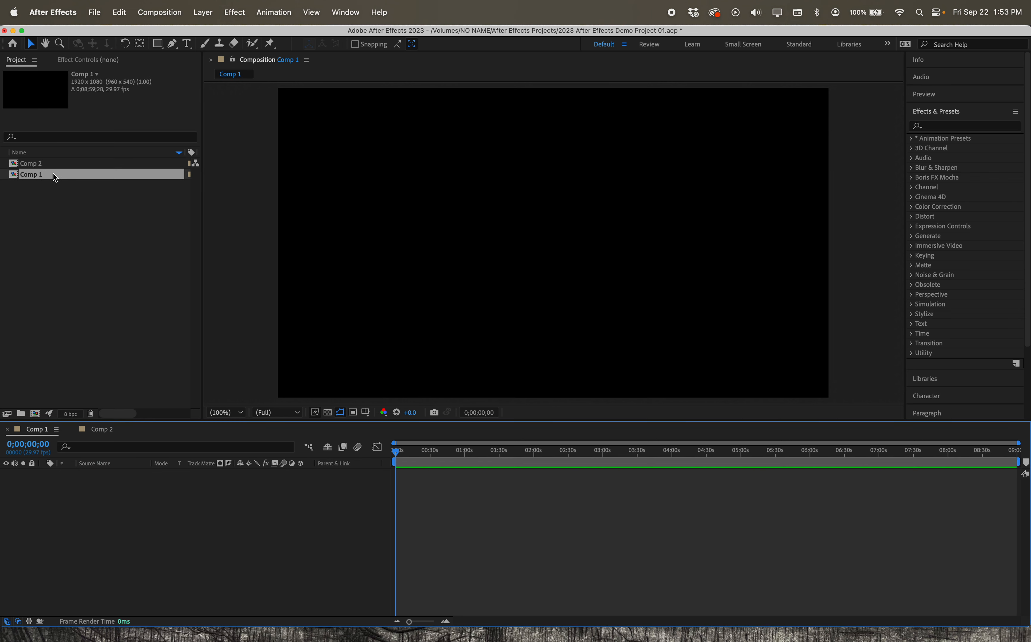